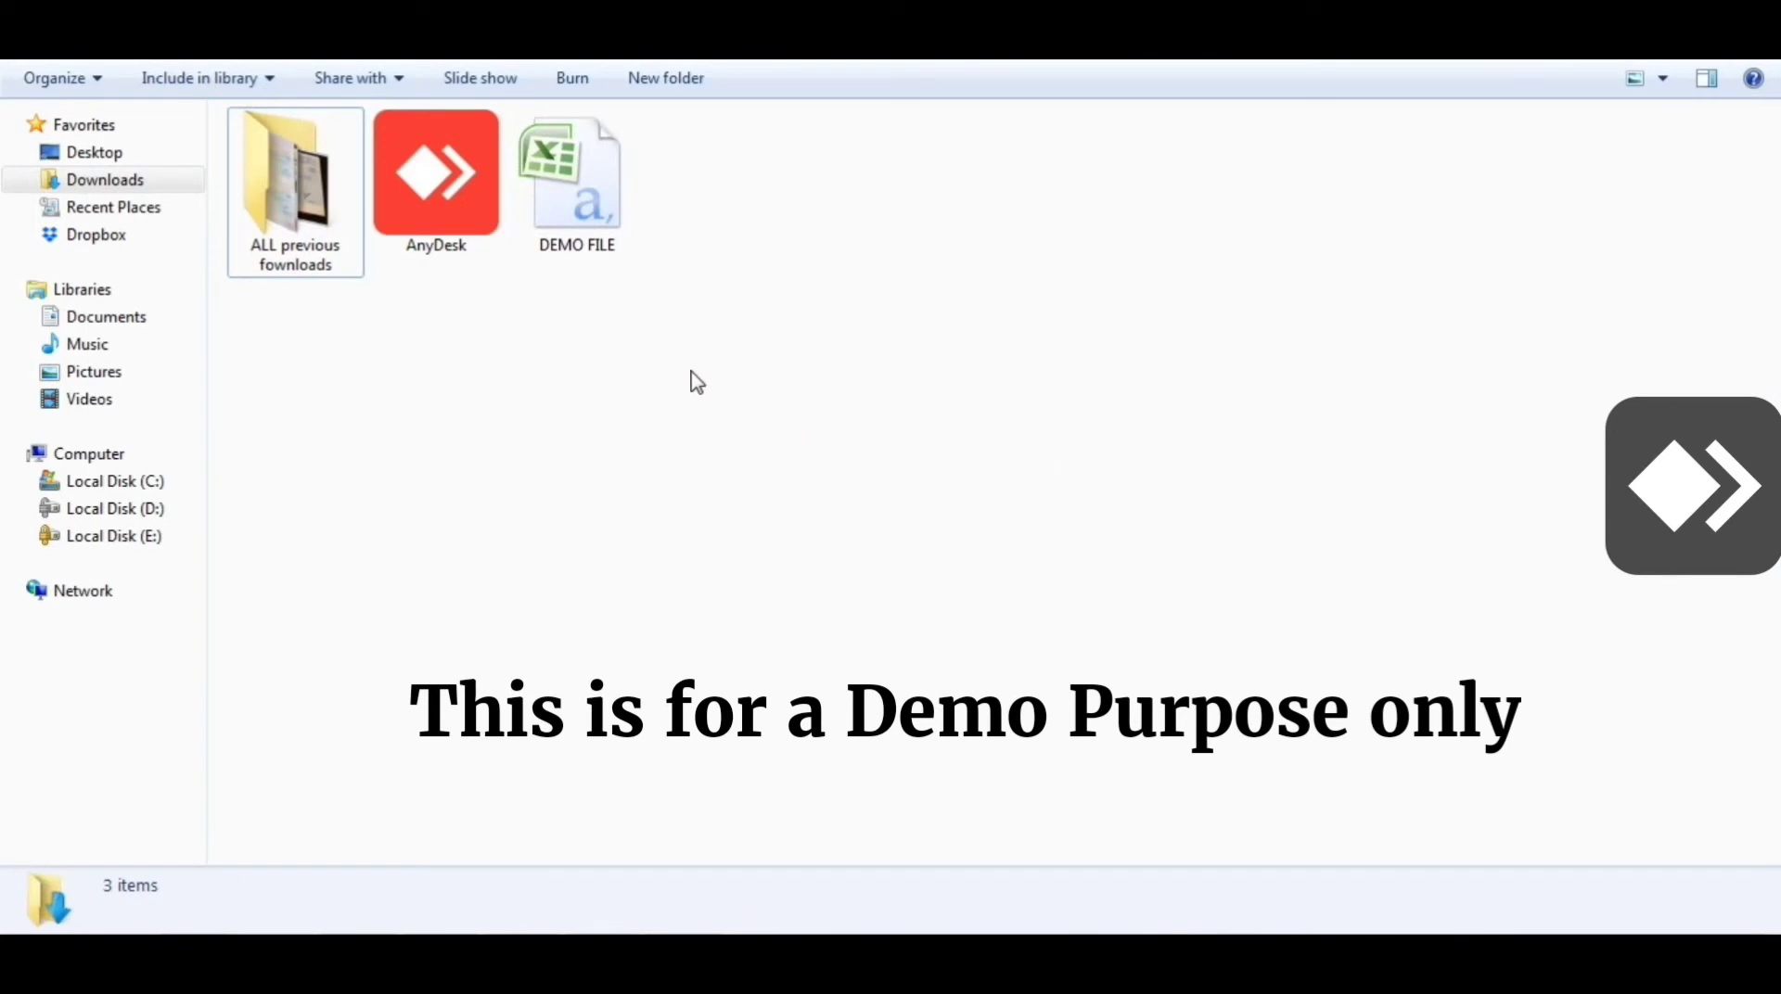
Step: Check the DEMO FILE CSV's details and file type in the downloads folder in Windows Explorer
click(605, 206)
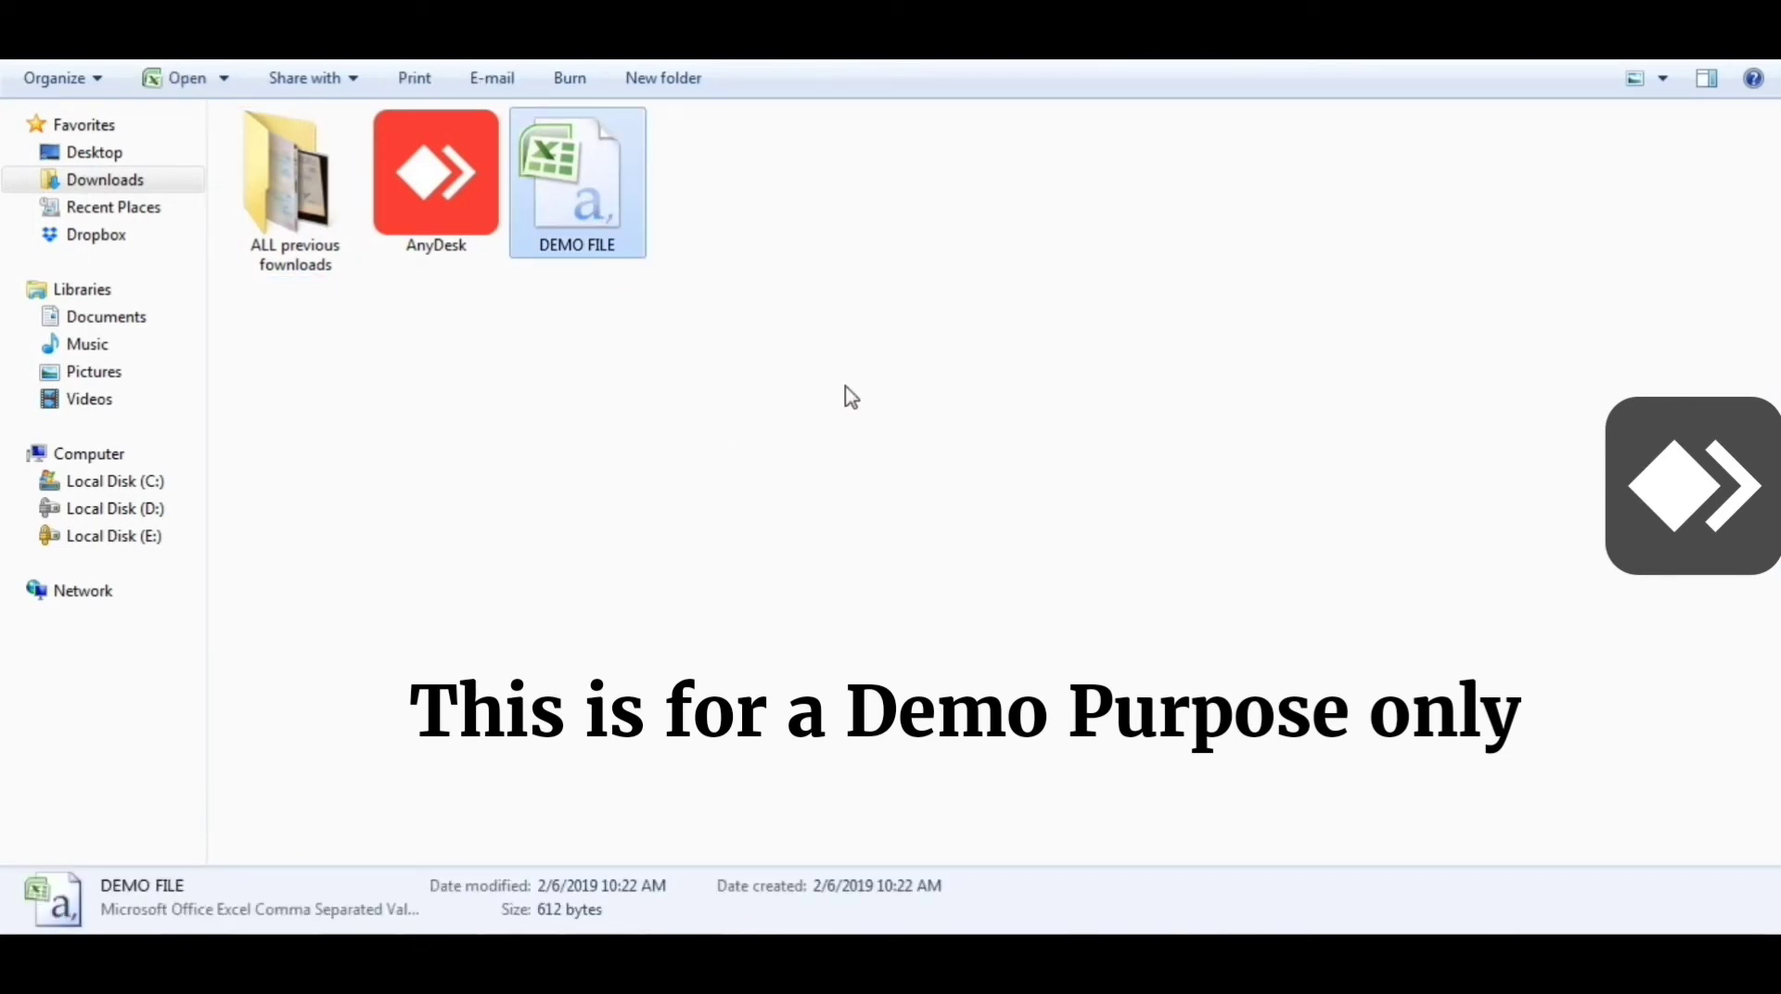
click(311, 206)
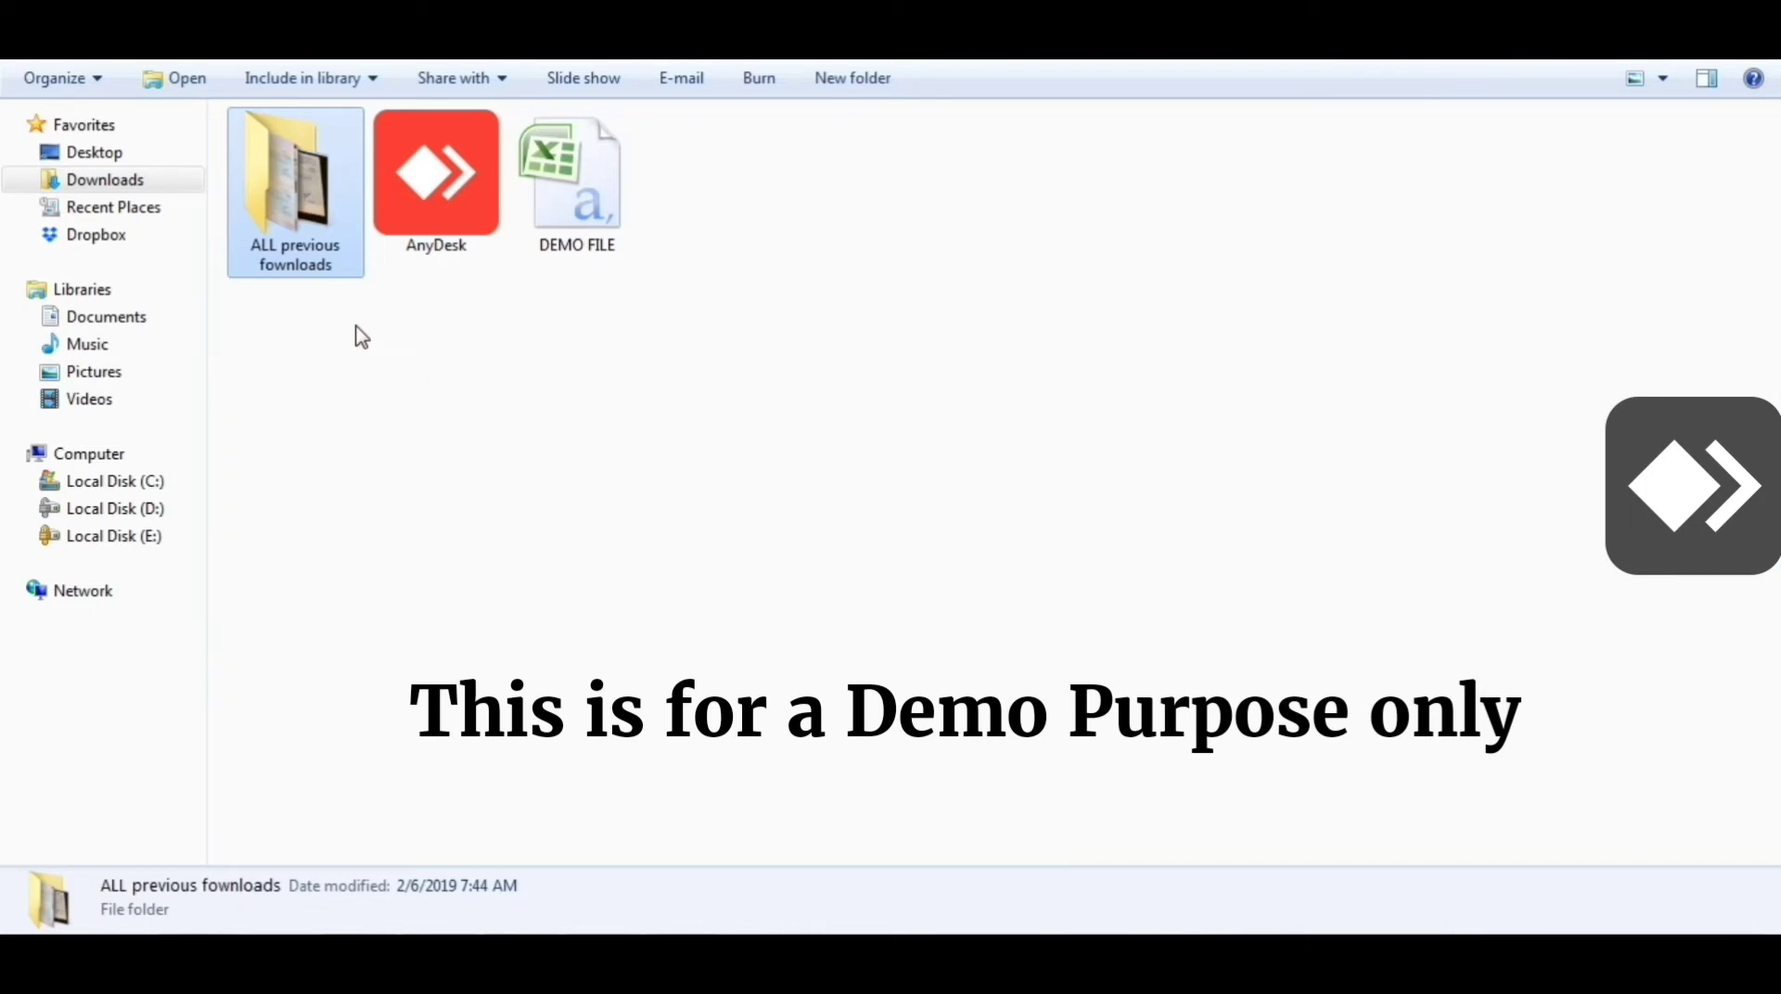
click(583, 202)
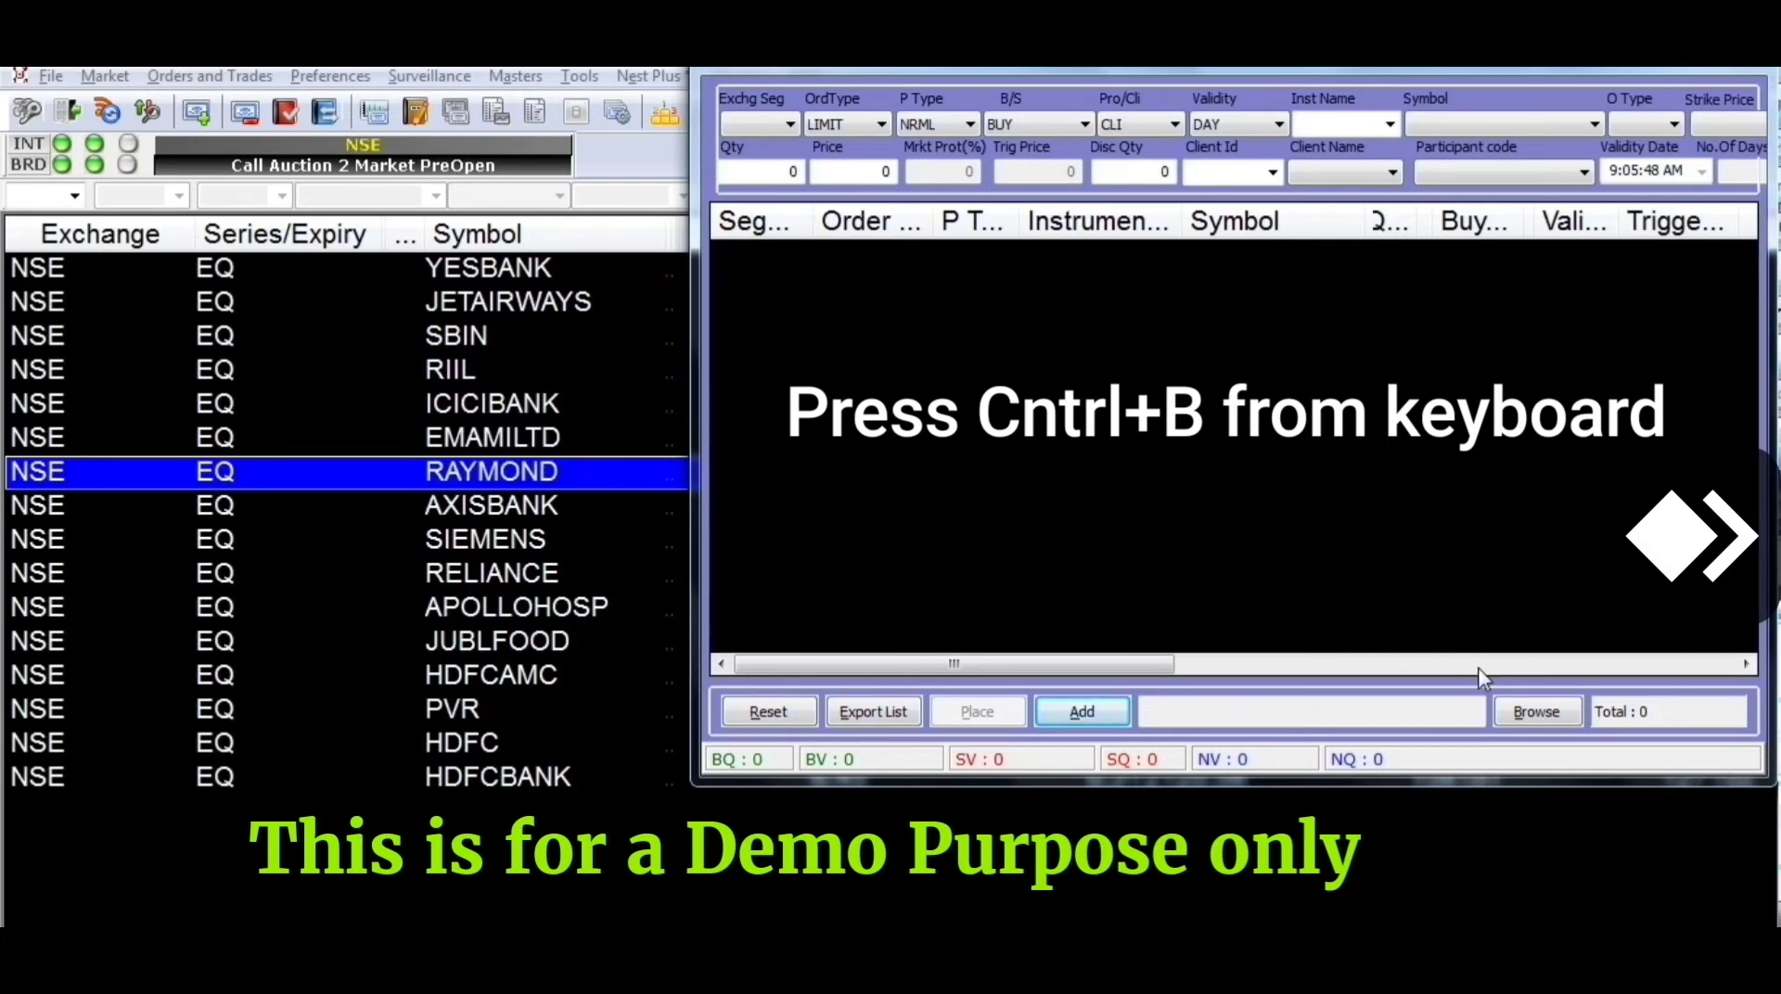
Step: Import DEMO FILE.csv from the Downloads folder into the basket, loading its eight NSE limit orders
click(1535, 711)
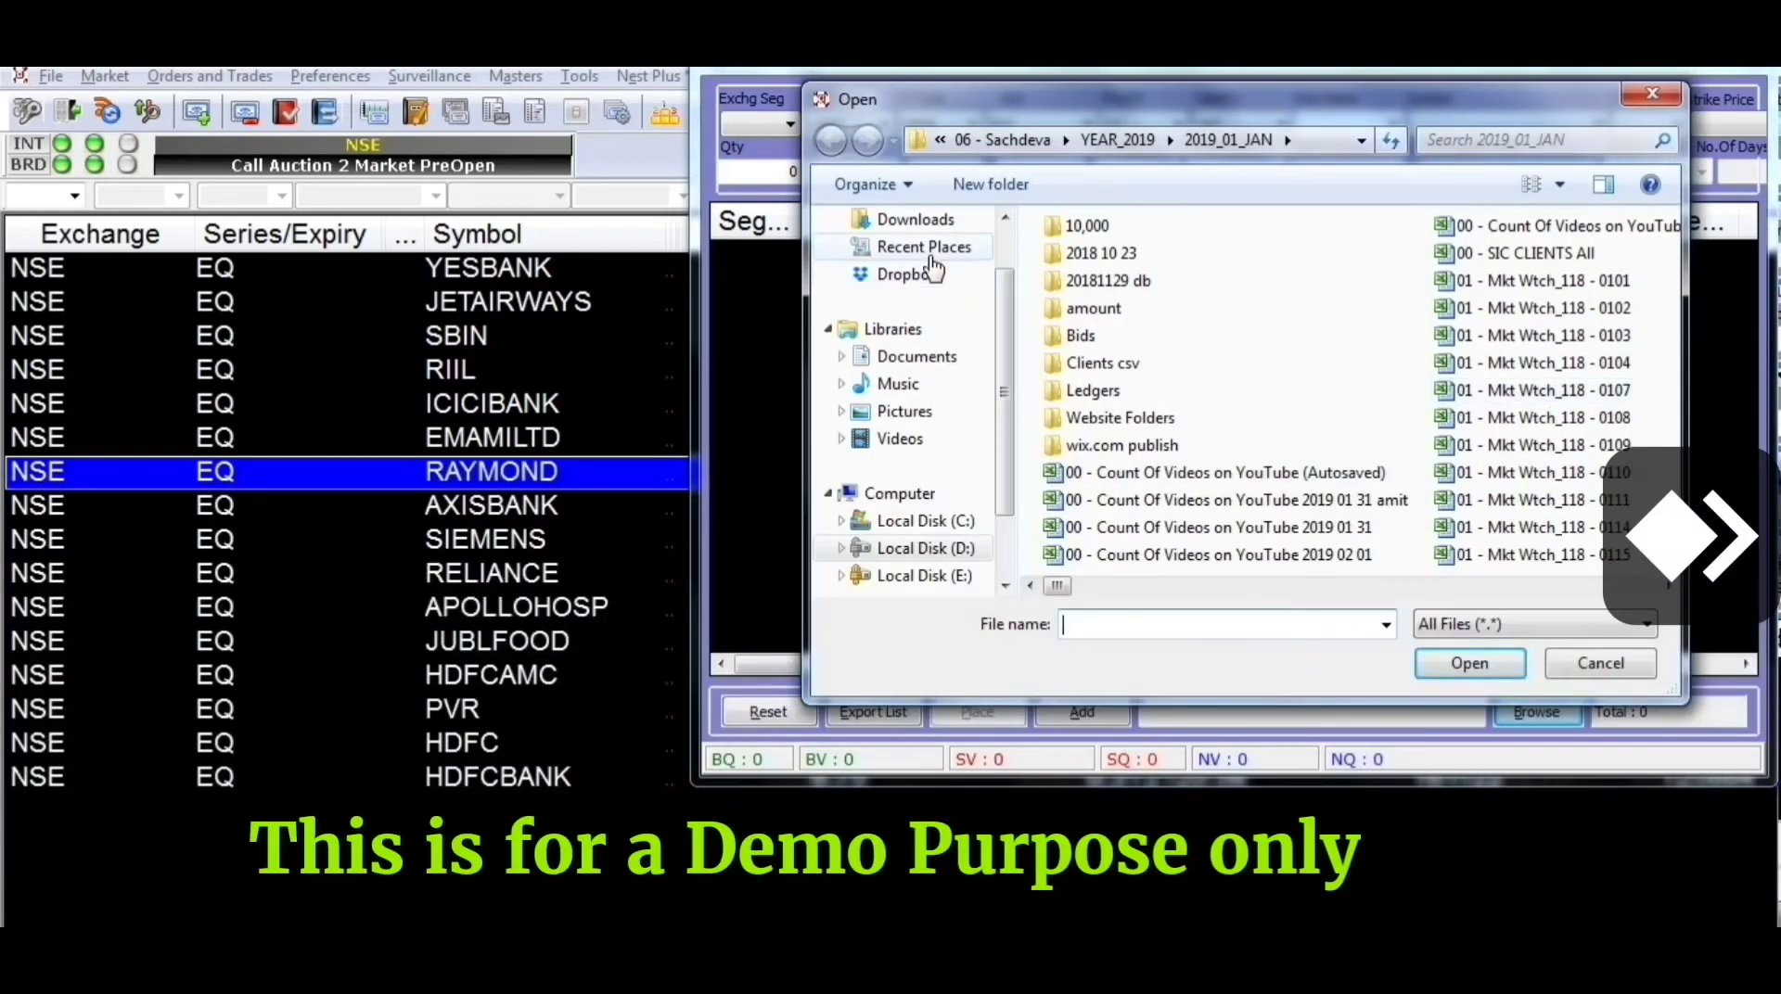
scroll(942, 275, up, 2)
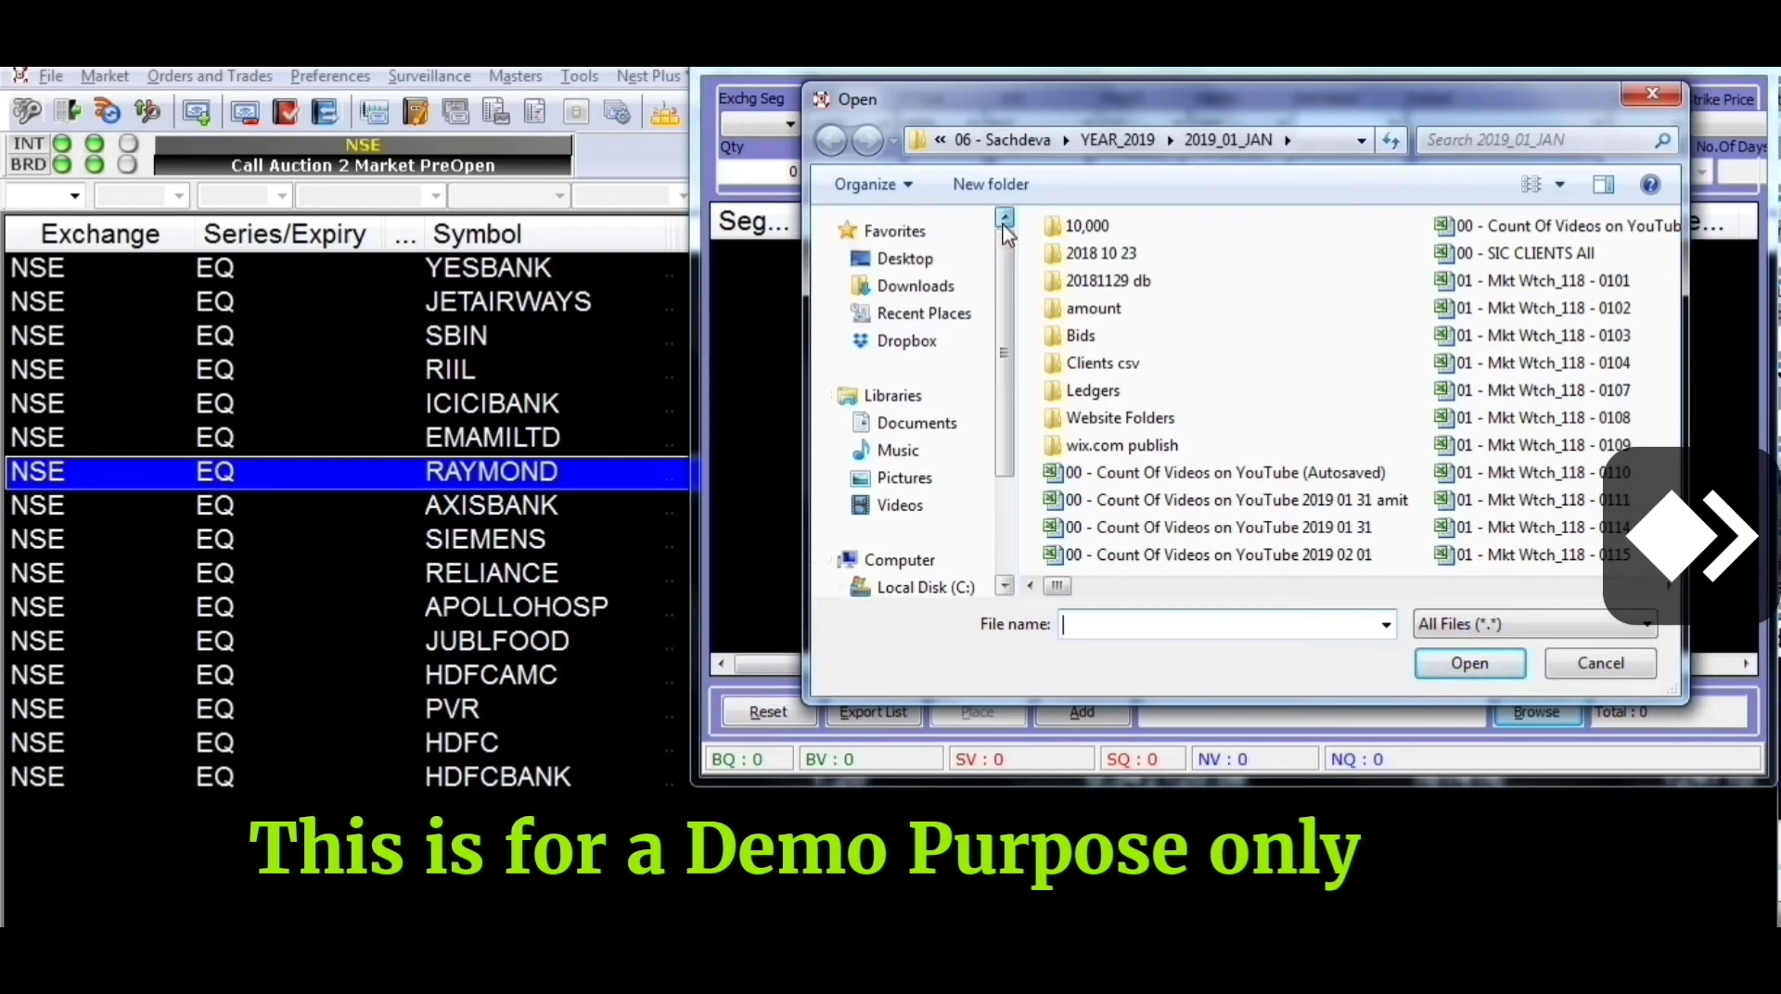
click(950, 282)
click(1101, 284)
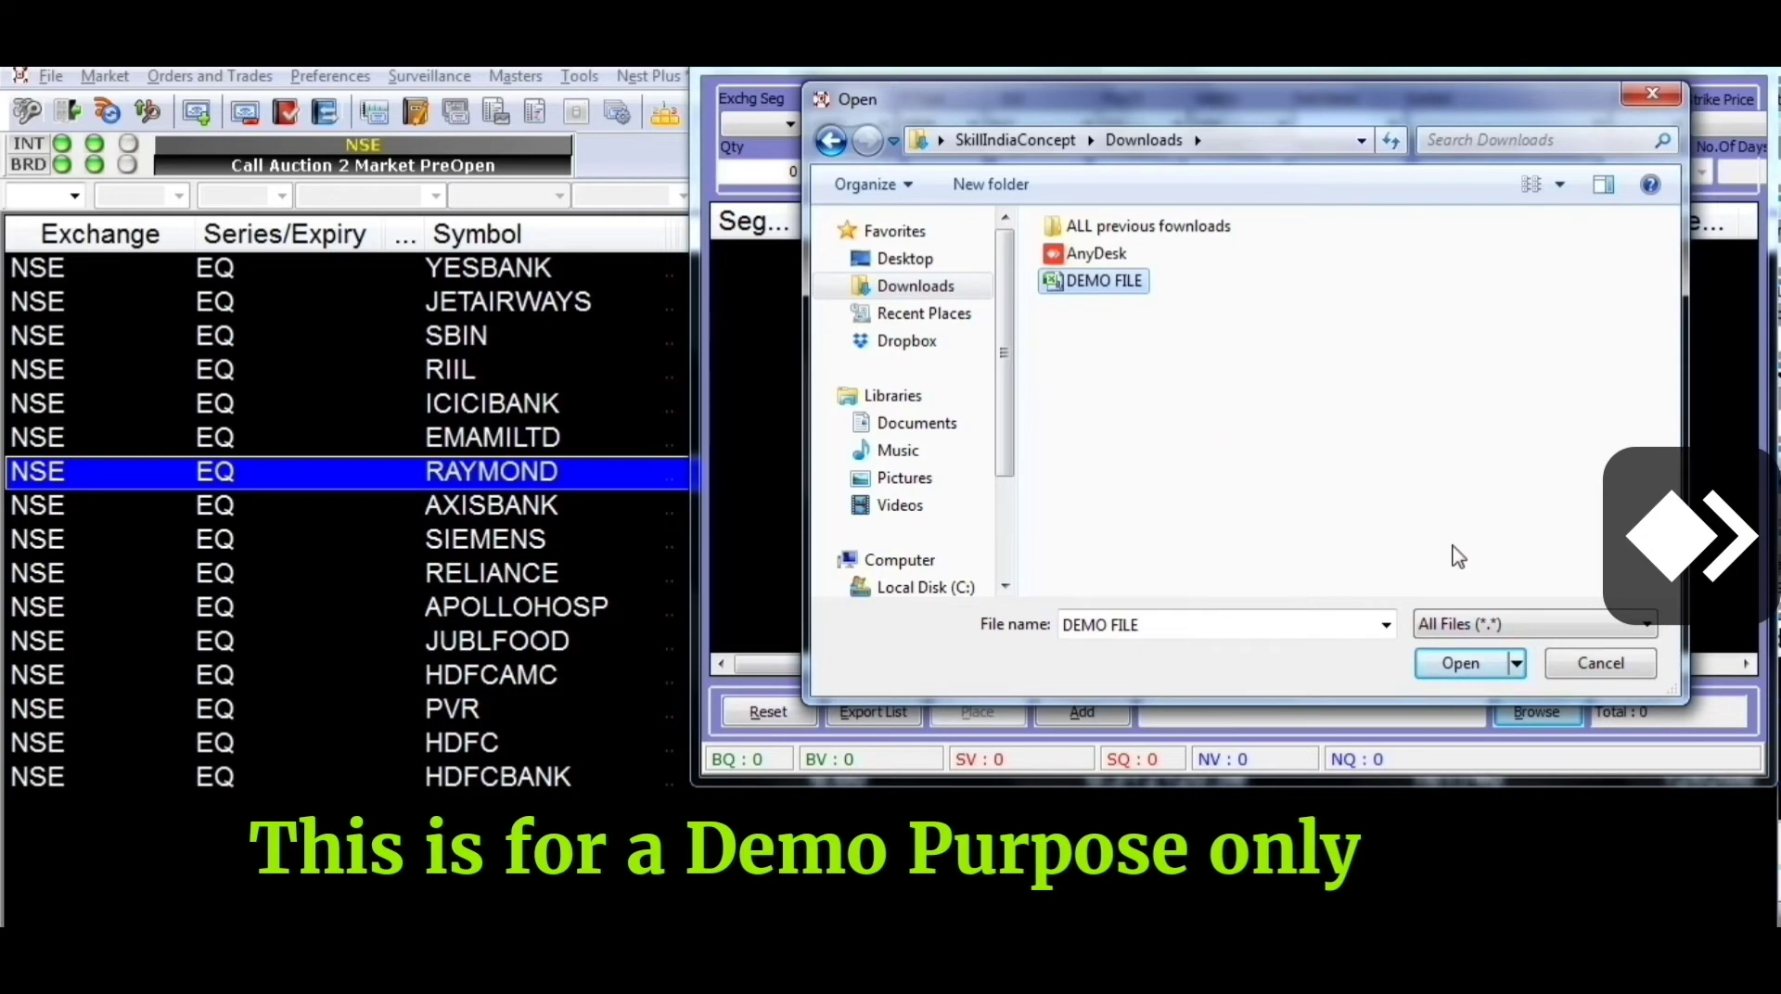
click(1464, 665)
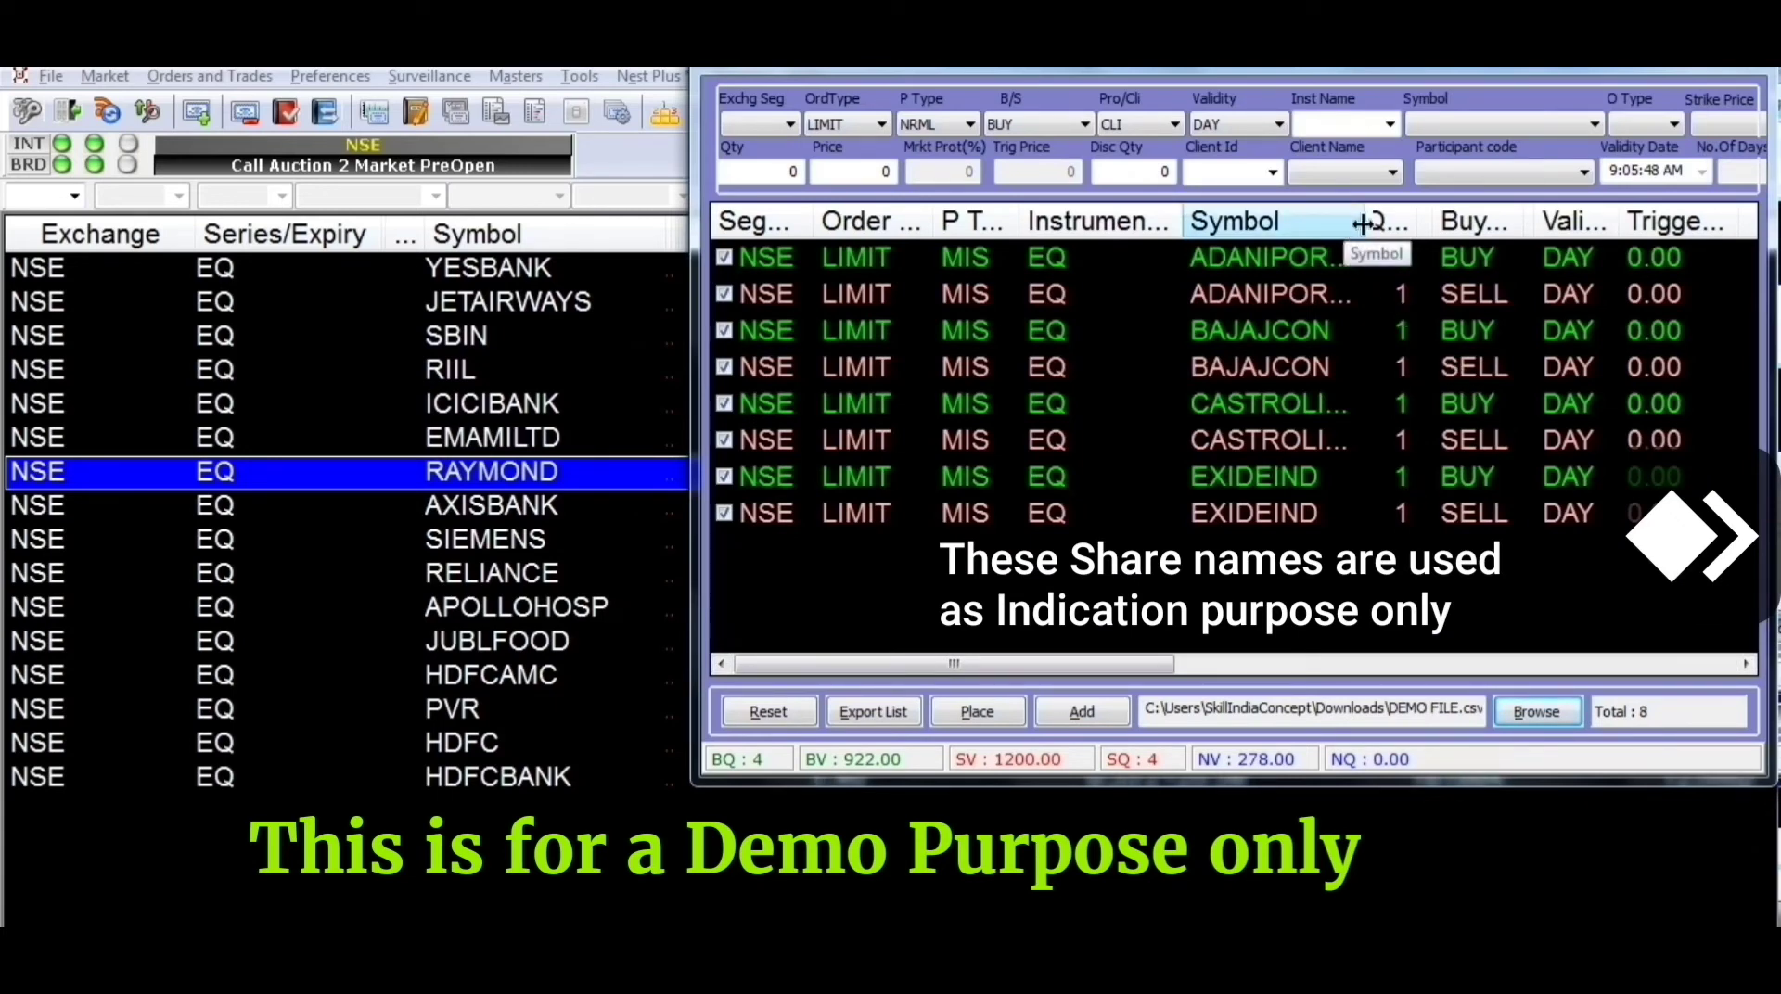
Step: Widen the Symbol column so ADANIPORTS and CASTROLIND display in full, and select the first order
drag(1361, 223, 1408, 223)
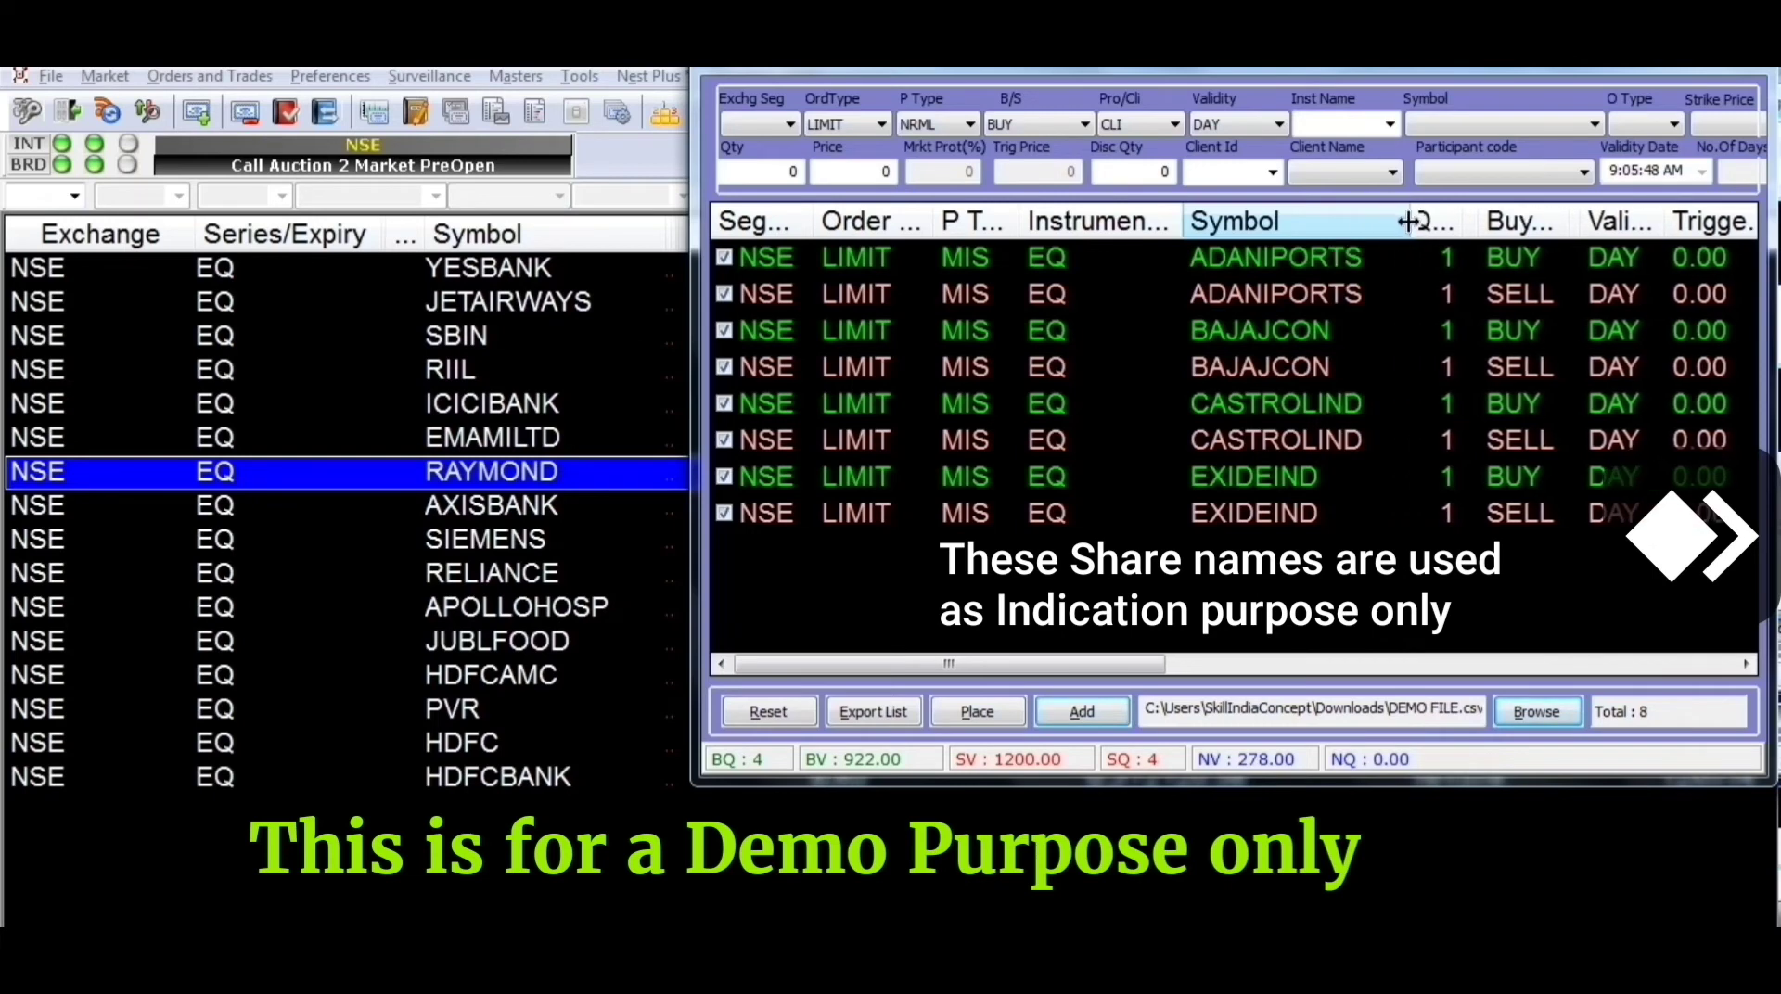
click(1380, 258)
key(Down)
key(Down)
key(Down)
key(Down)
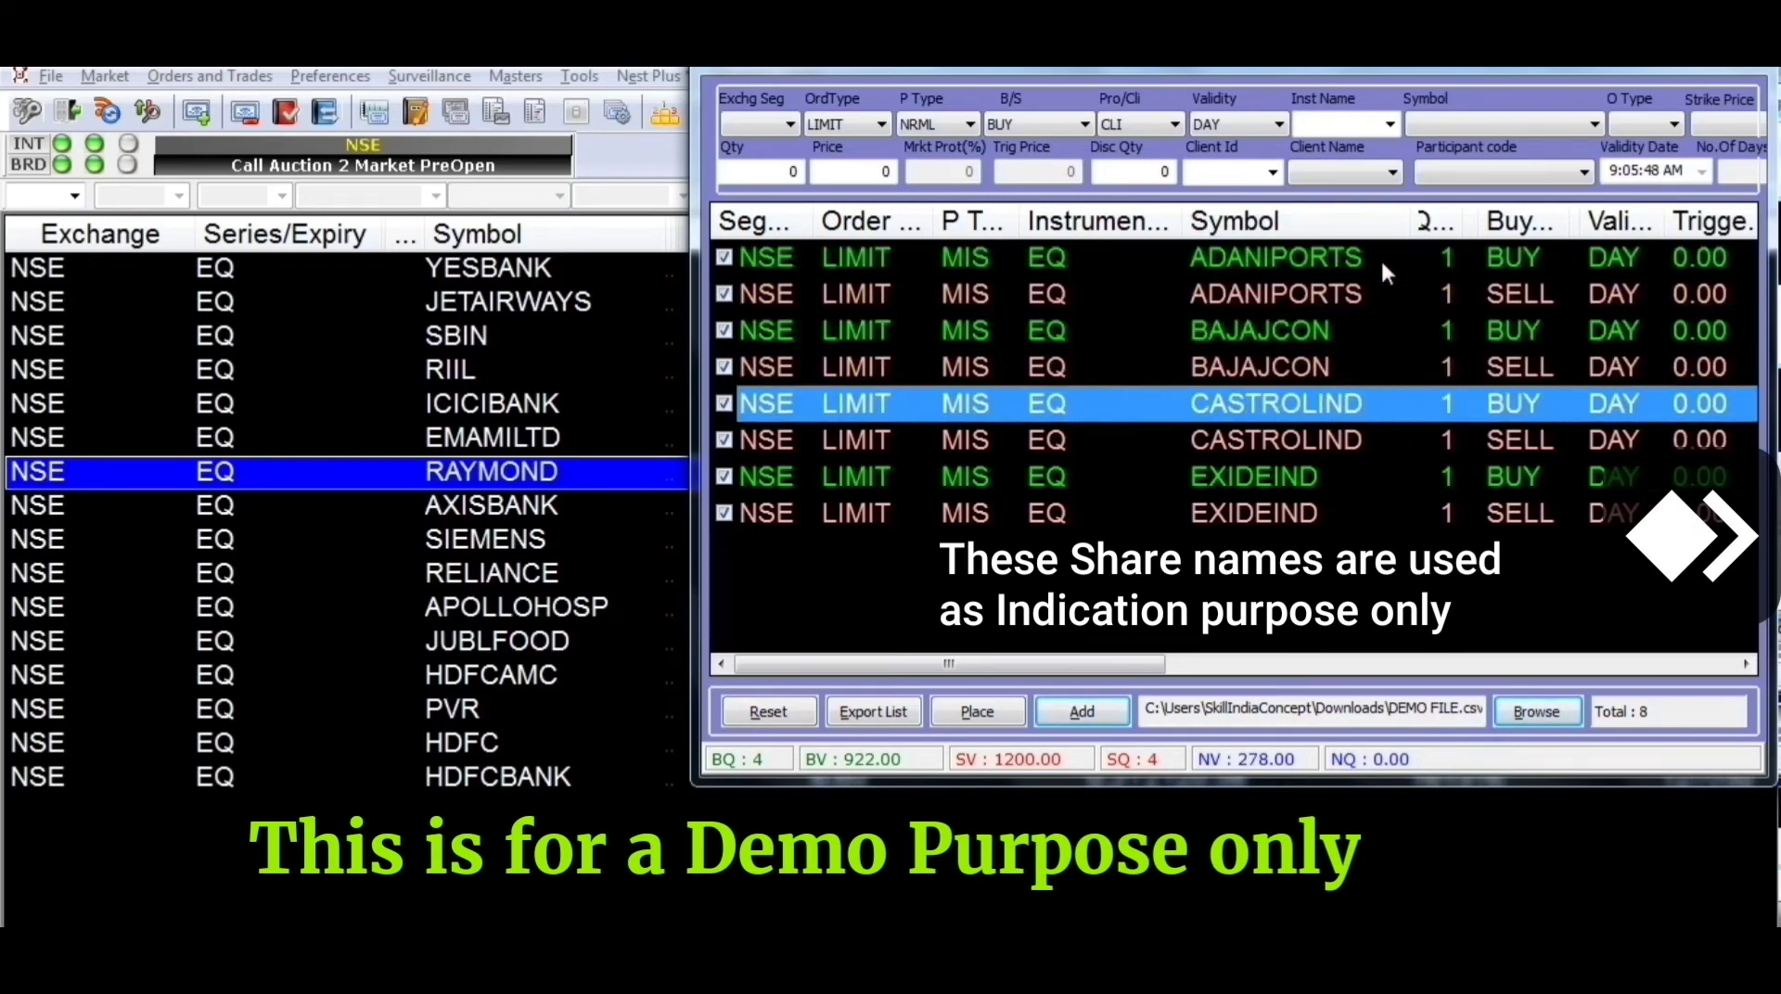
key(Down)
key(Down)
key(Down)
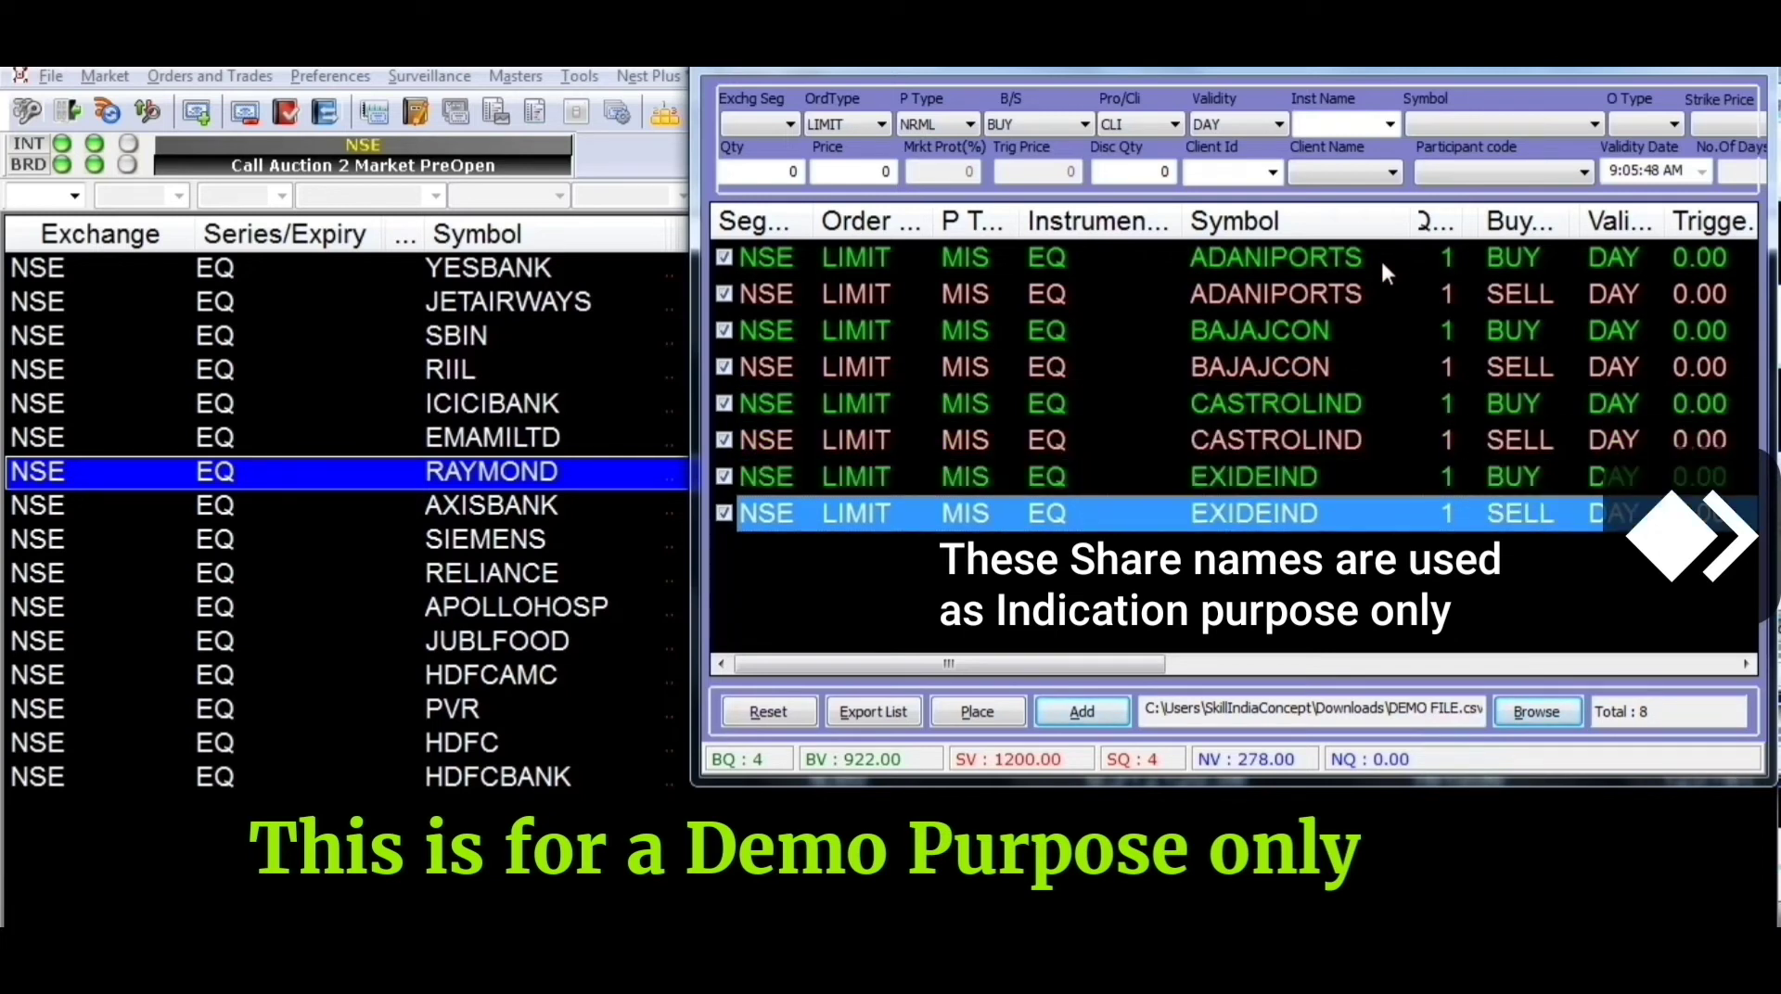
key(Up)
key(Up)
Step: Review the ADANIPORTS, BAJAJCON, CASTROLIND and EXIDEIND buy and sell orders, ending back at ADANIPORTS BUY
click(1380, 258)
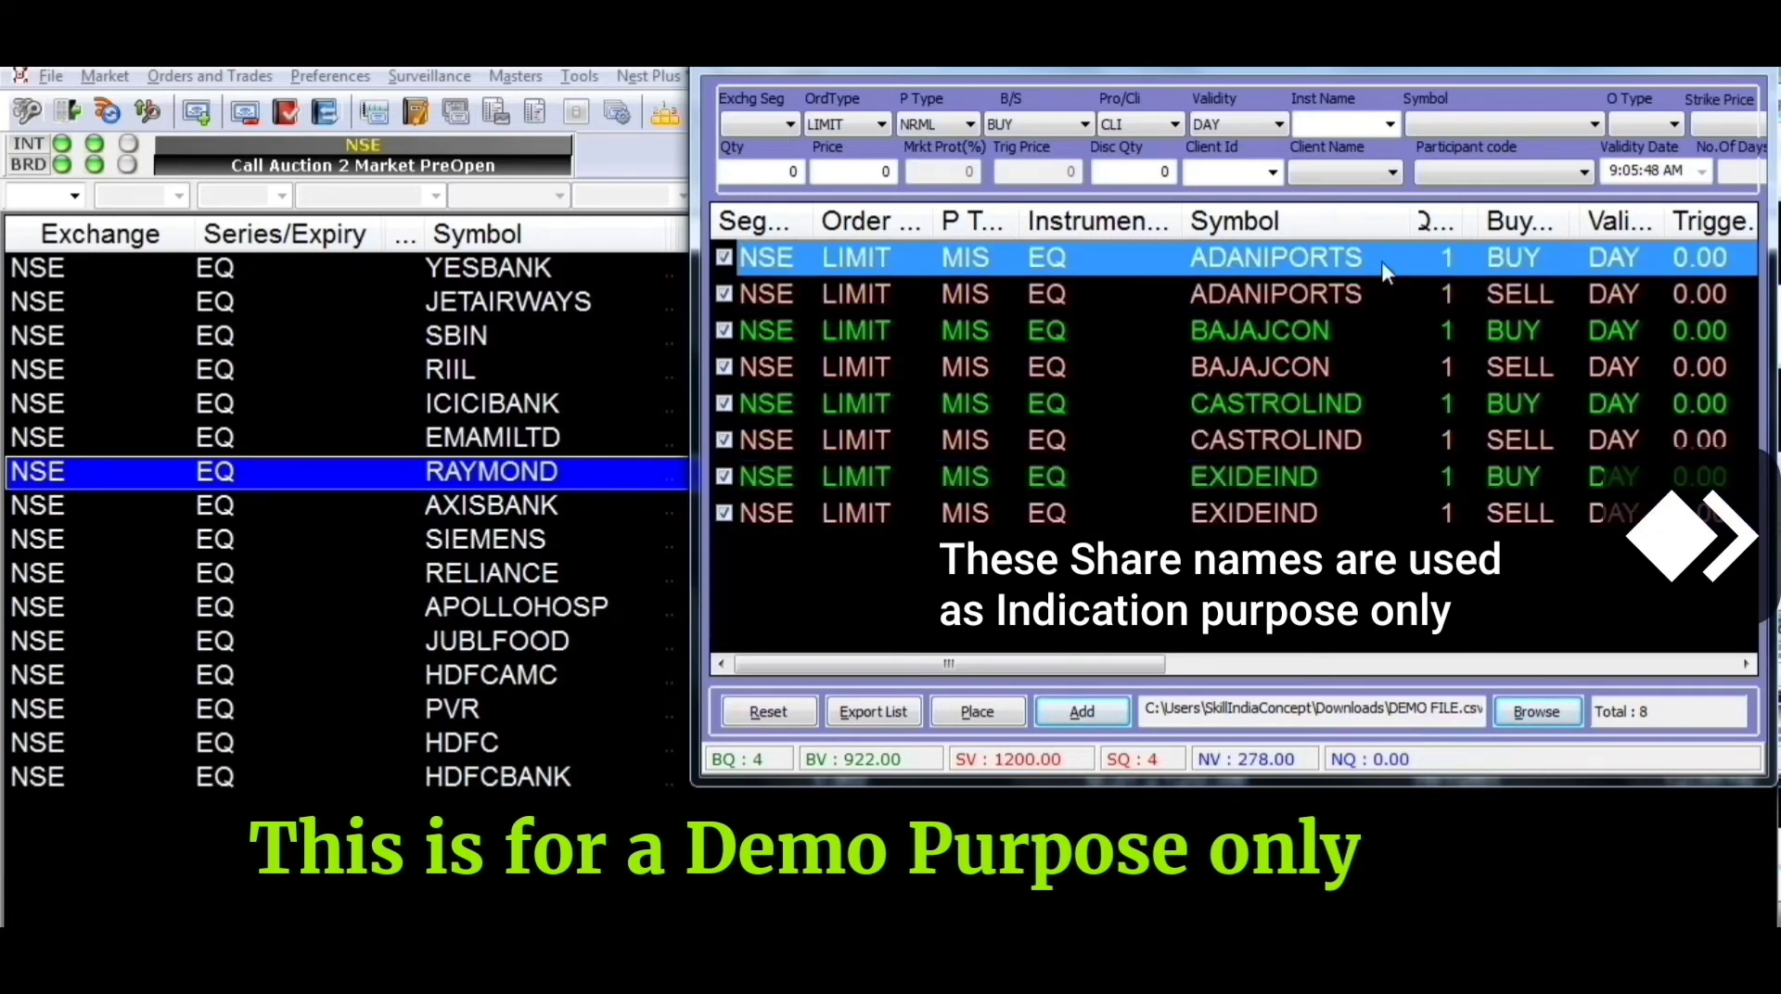
key(Down)
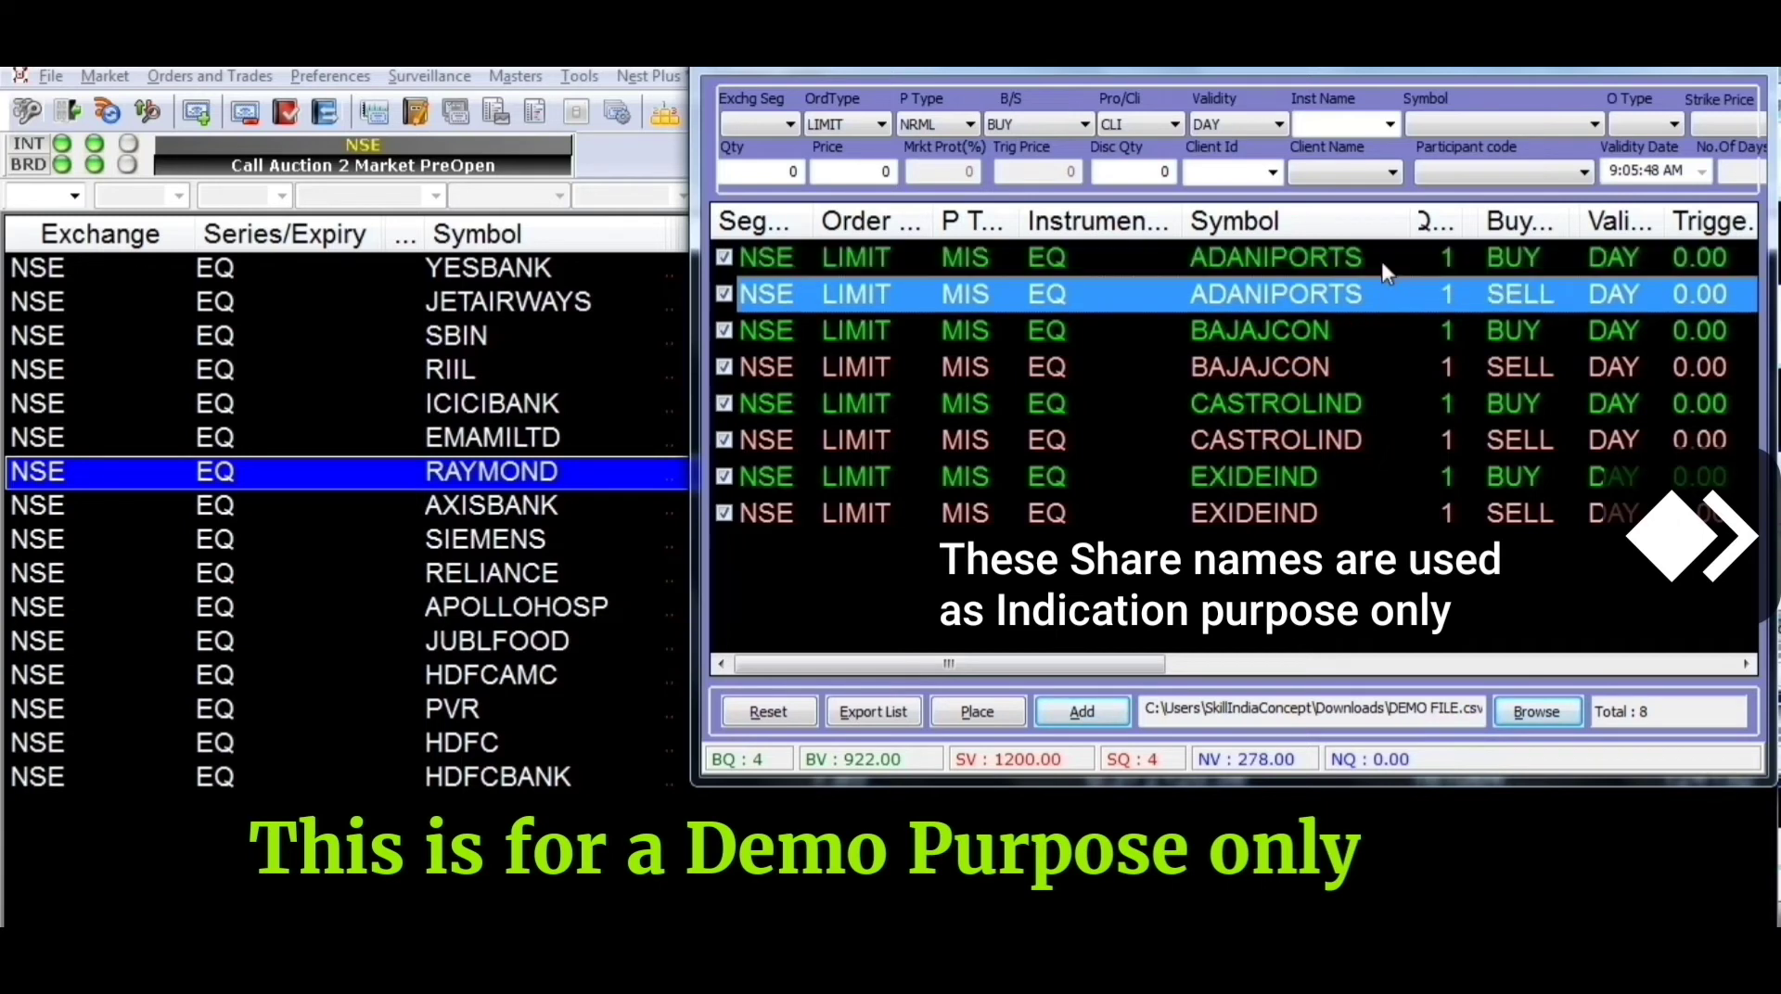
key(Down)
key(Down)
key(Down)
key(Down)
key(Down)
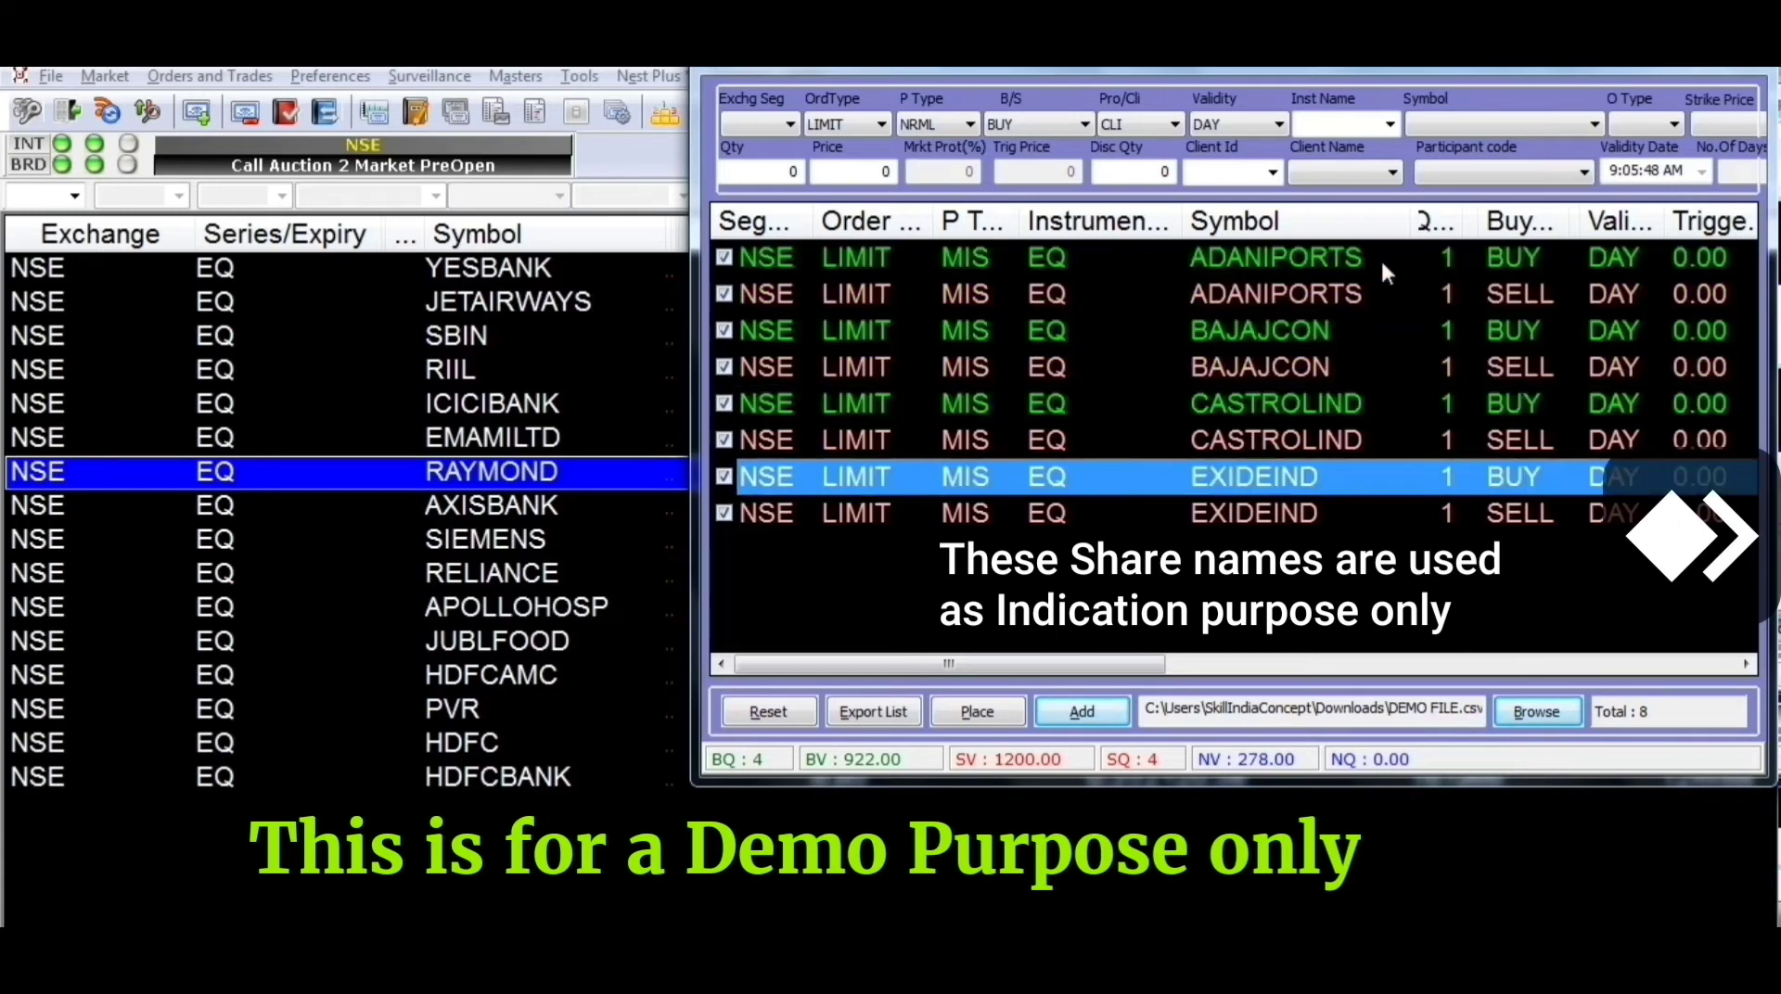
key(Down)
key(Up)
key(Up)
key(Up)
key(Up)
key(Up)
key(Up)
key(Up)
key(Down)
key(Up)
key(Down)
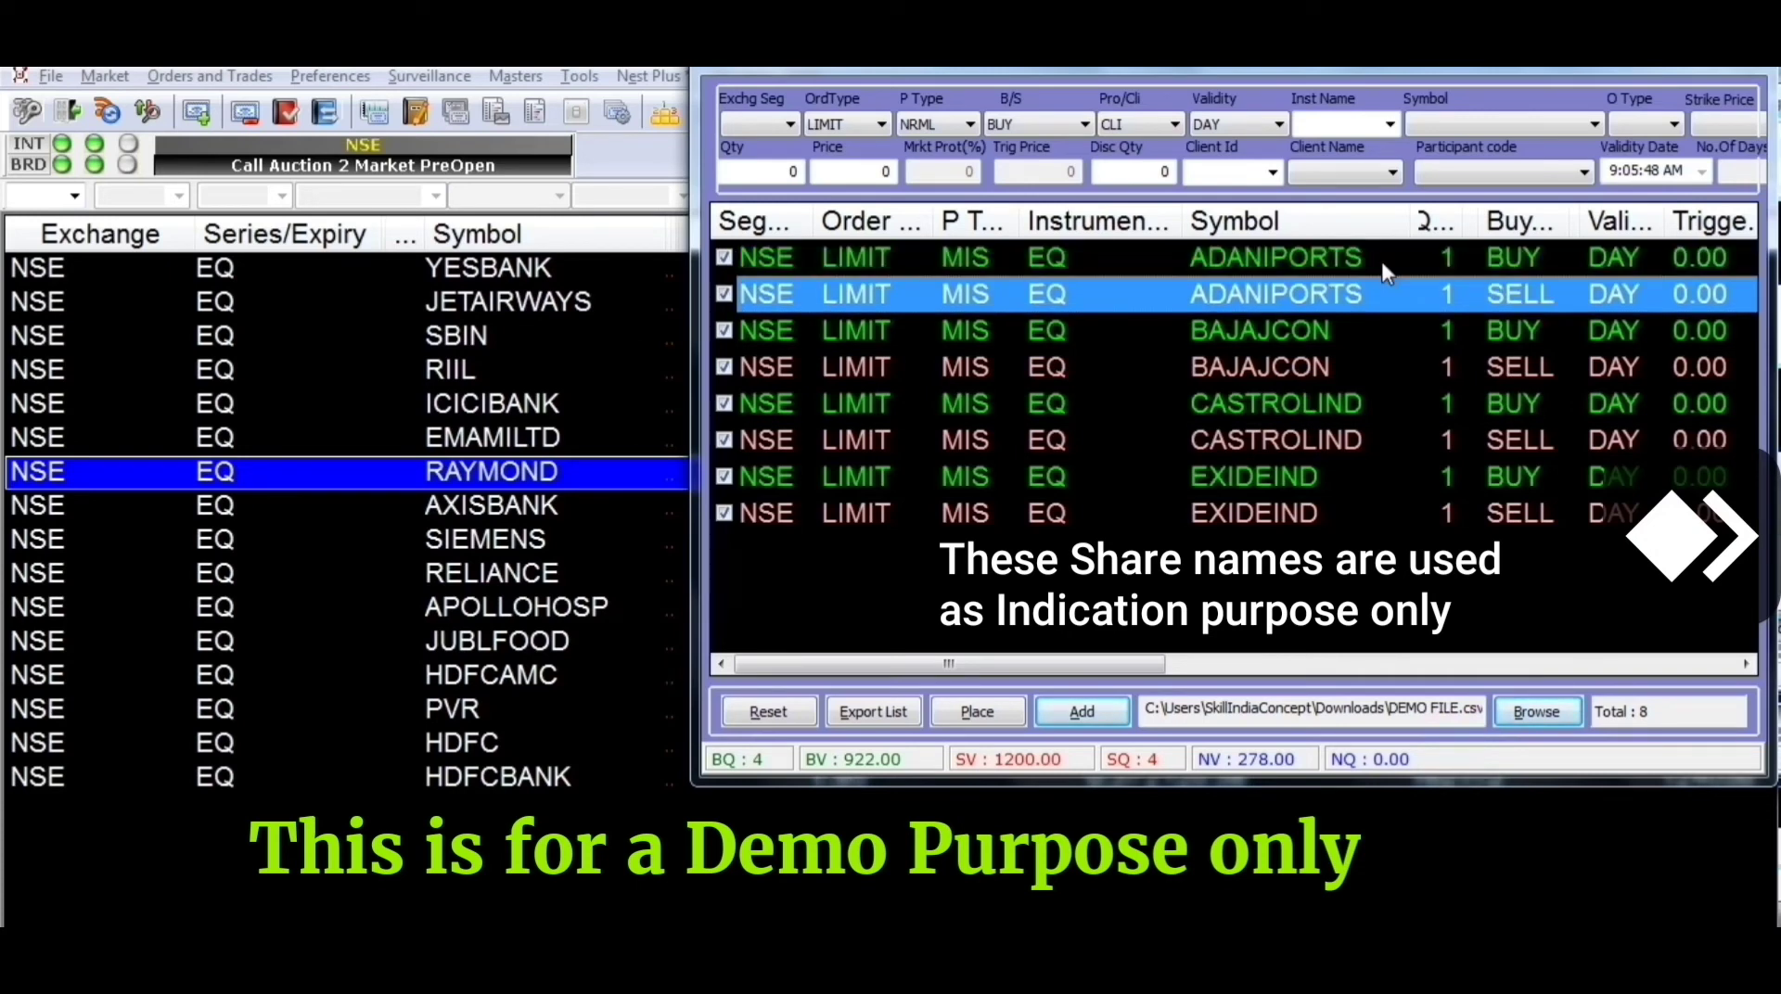
key(Down)
key(Down)
key(Up)
key(Down)
key(Down)
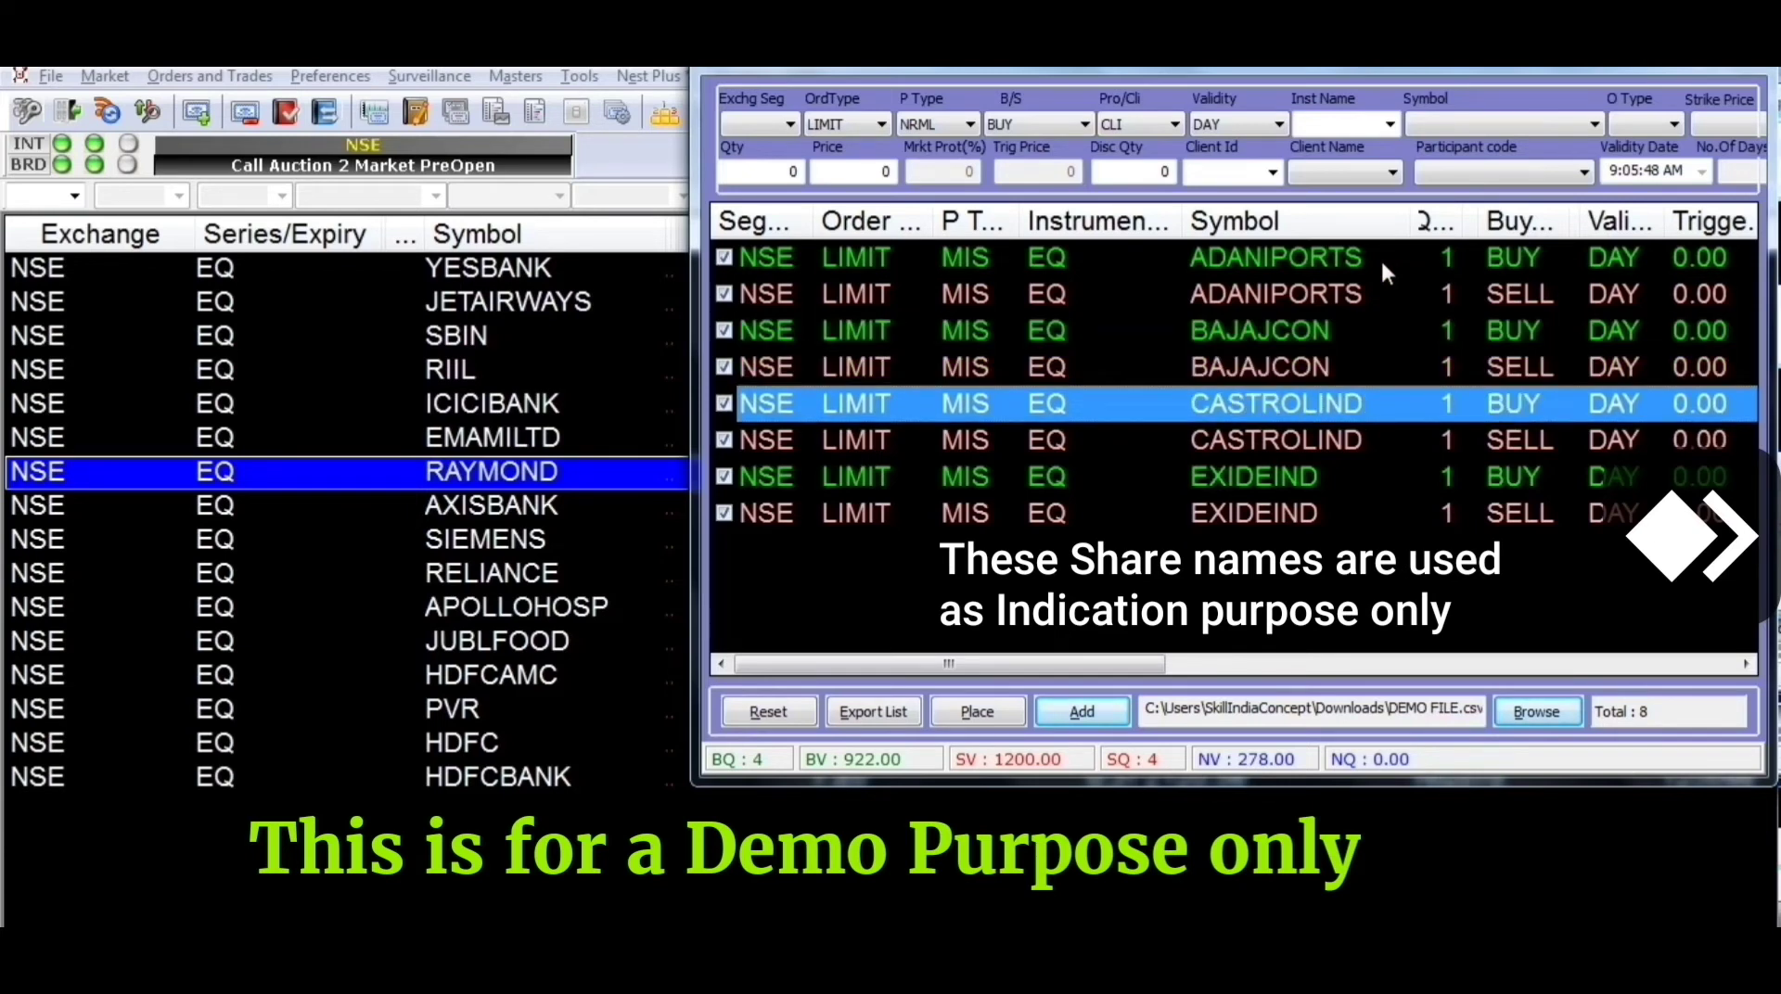
key(Down)
key(Down)
key(Down)
key(Up)
key(Up)
key(Up)
key(Up)
key(Up)
key(Up)
key(Up)
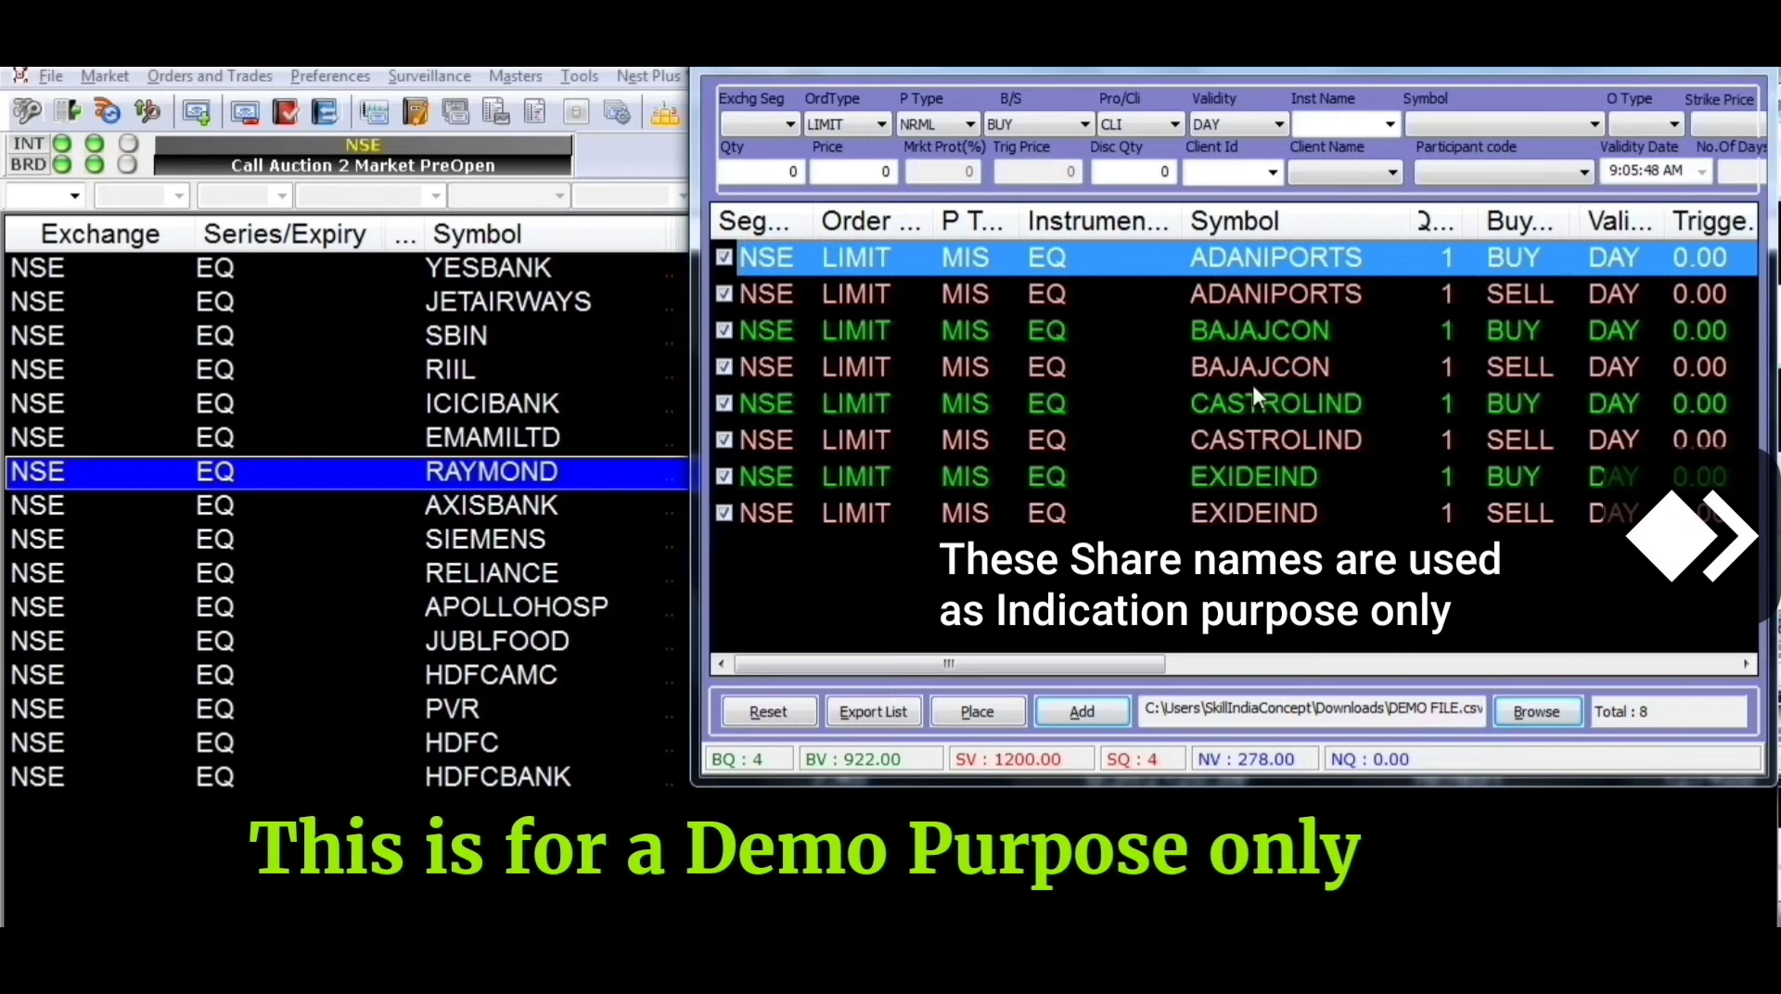
Step: Submit all eight basket orders, then close the basket order window
click(979, 713)
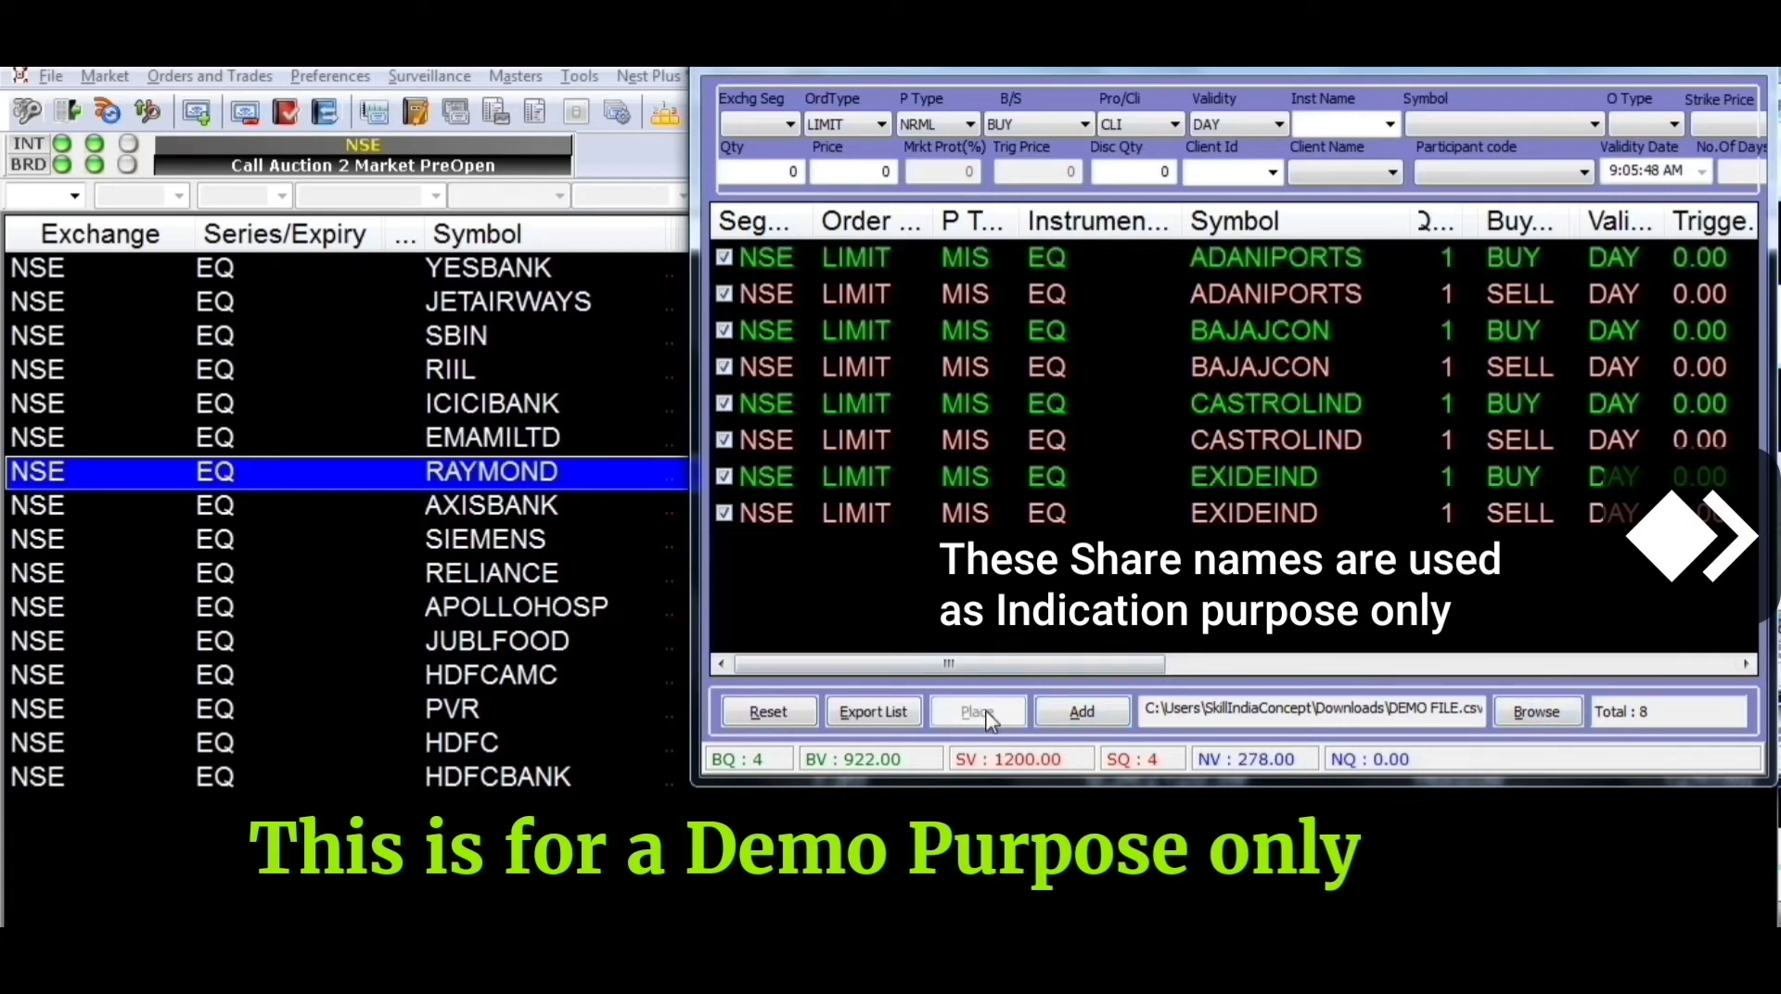
click(1235, 389)
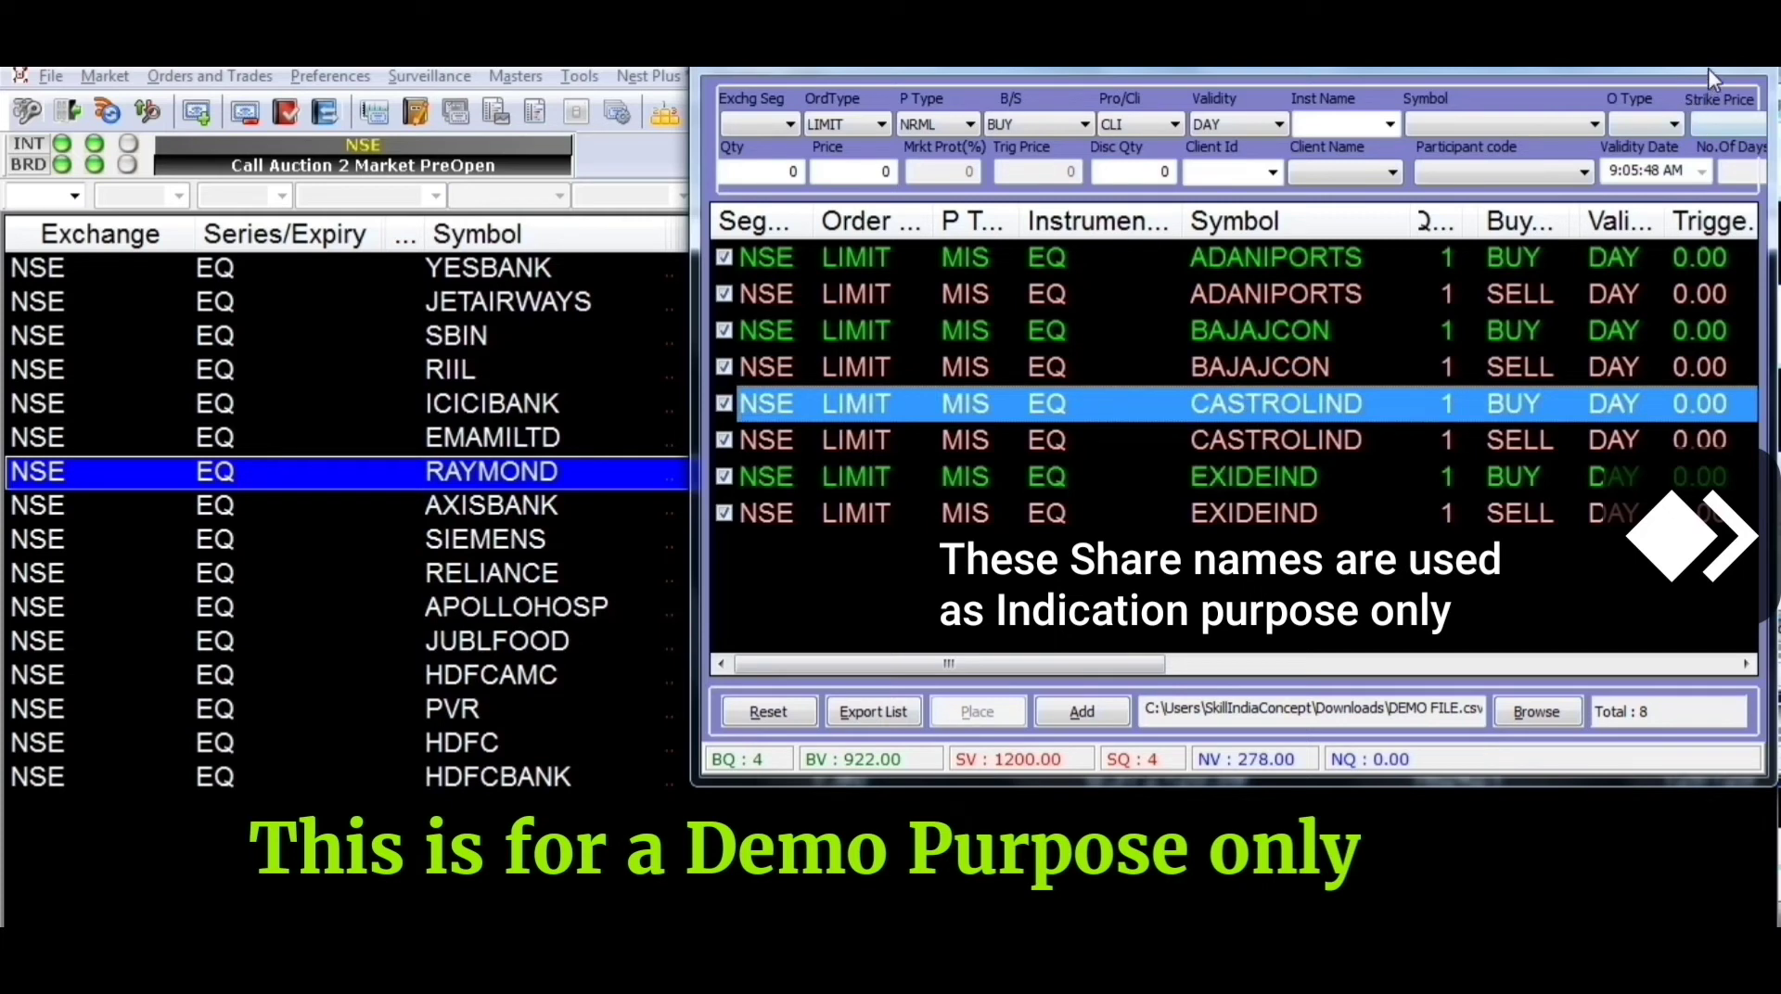
key(Escape)
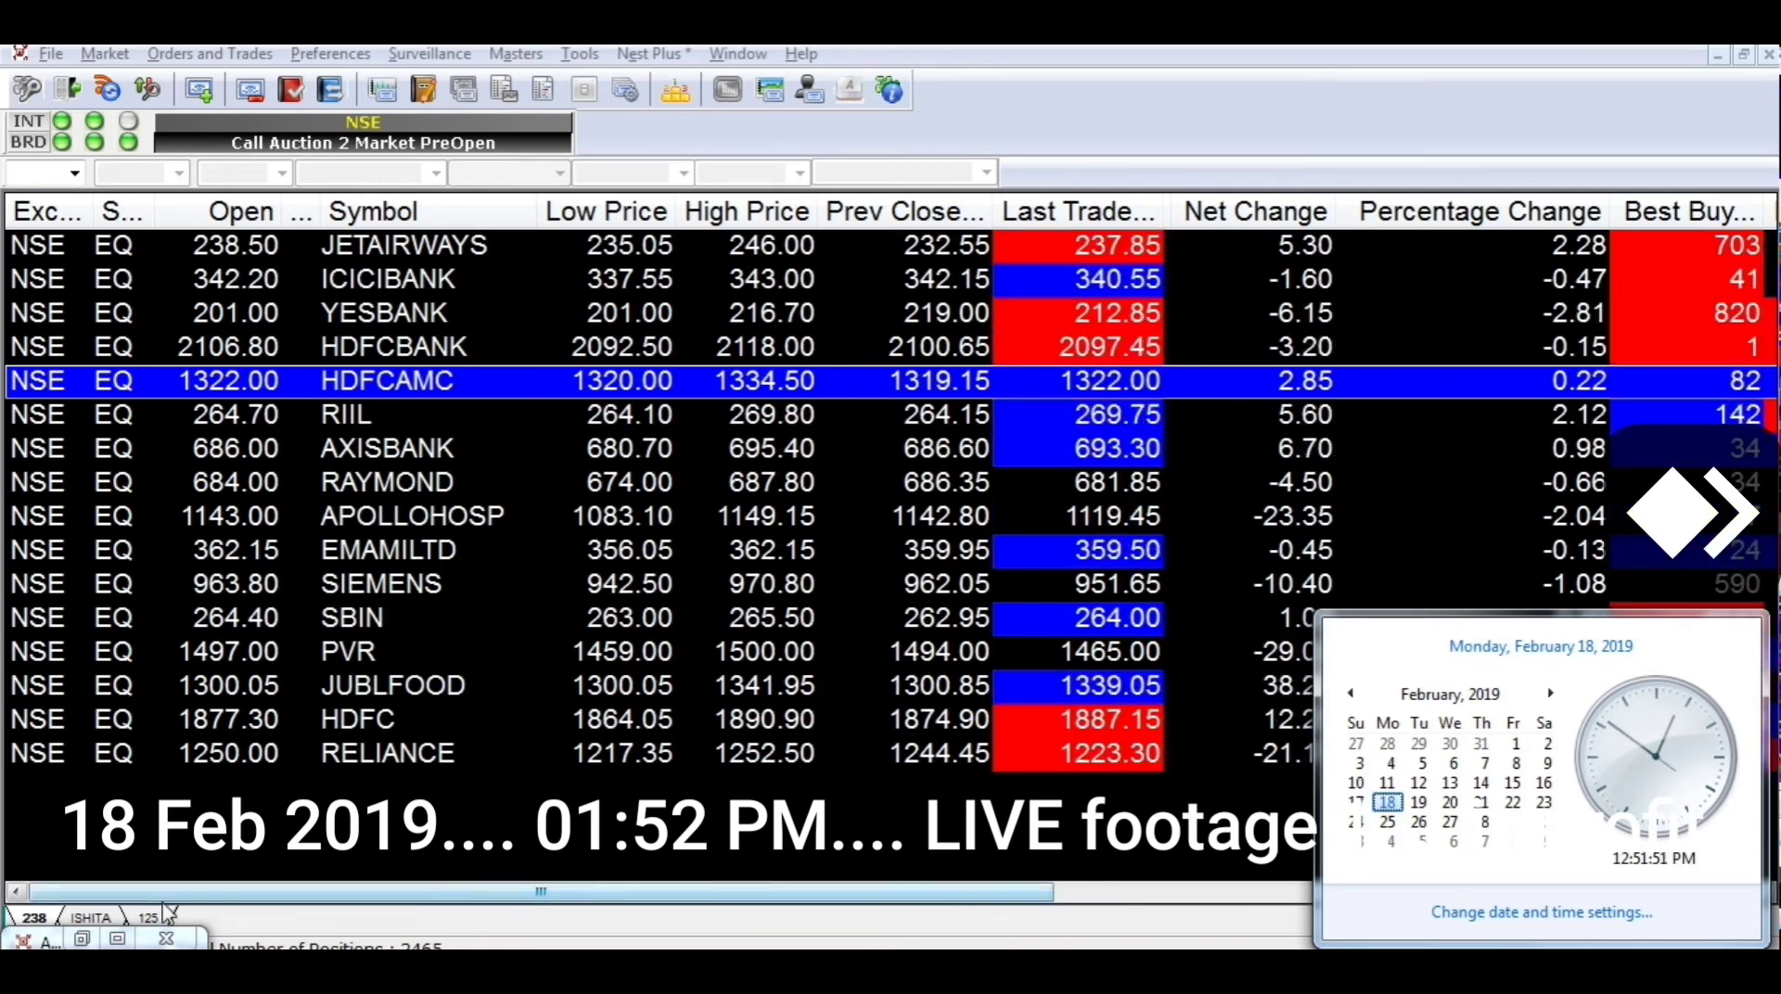
Step: Restore the Net Positions window, refresh it to check the MTM profit, then minimise it
click(83, 940)
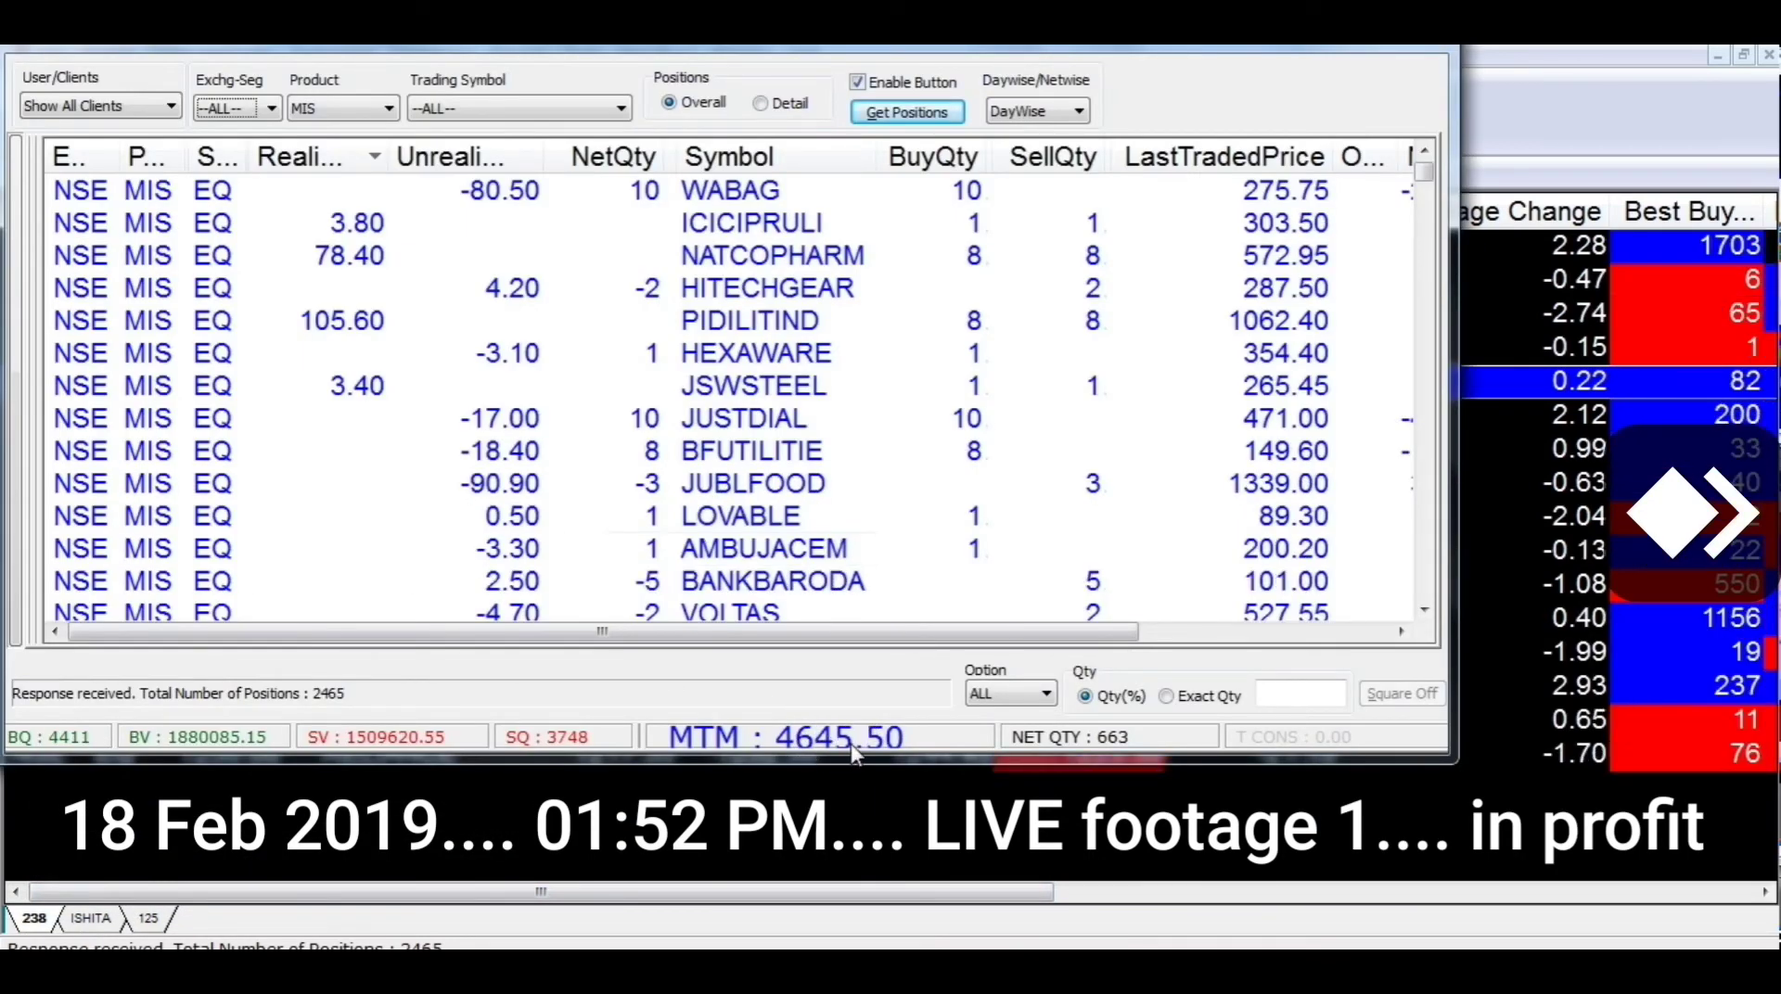
click(912, 113)
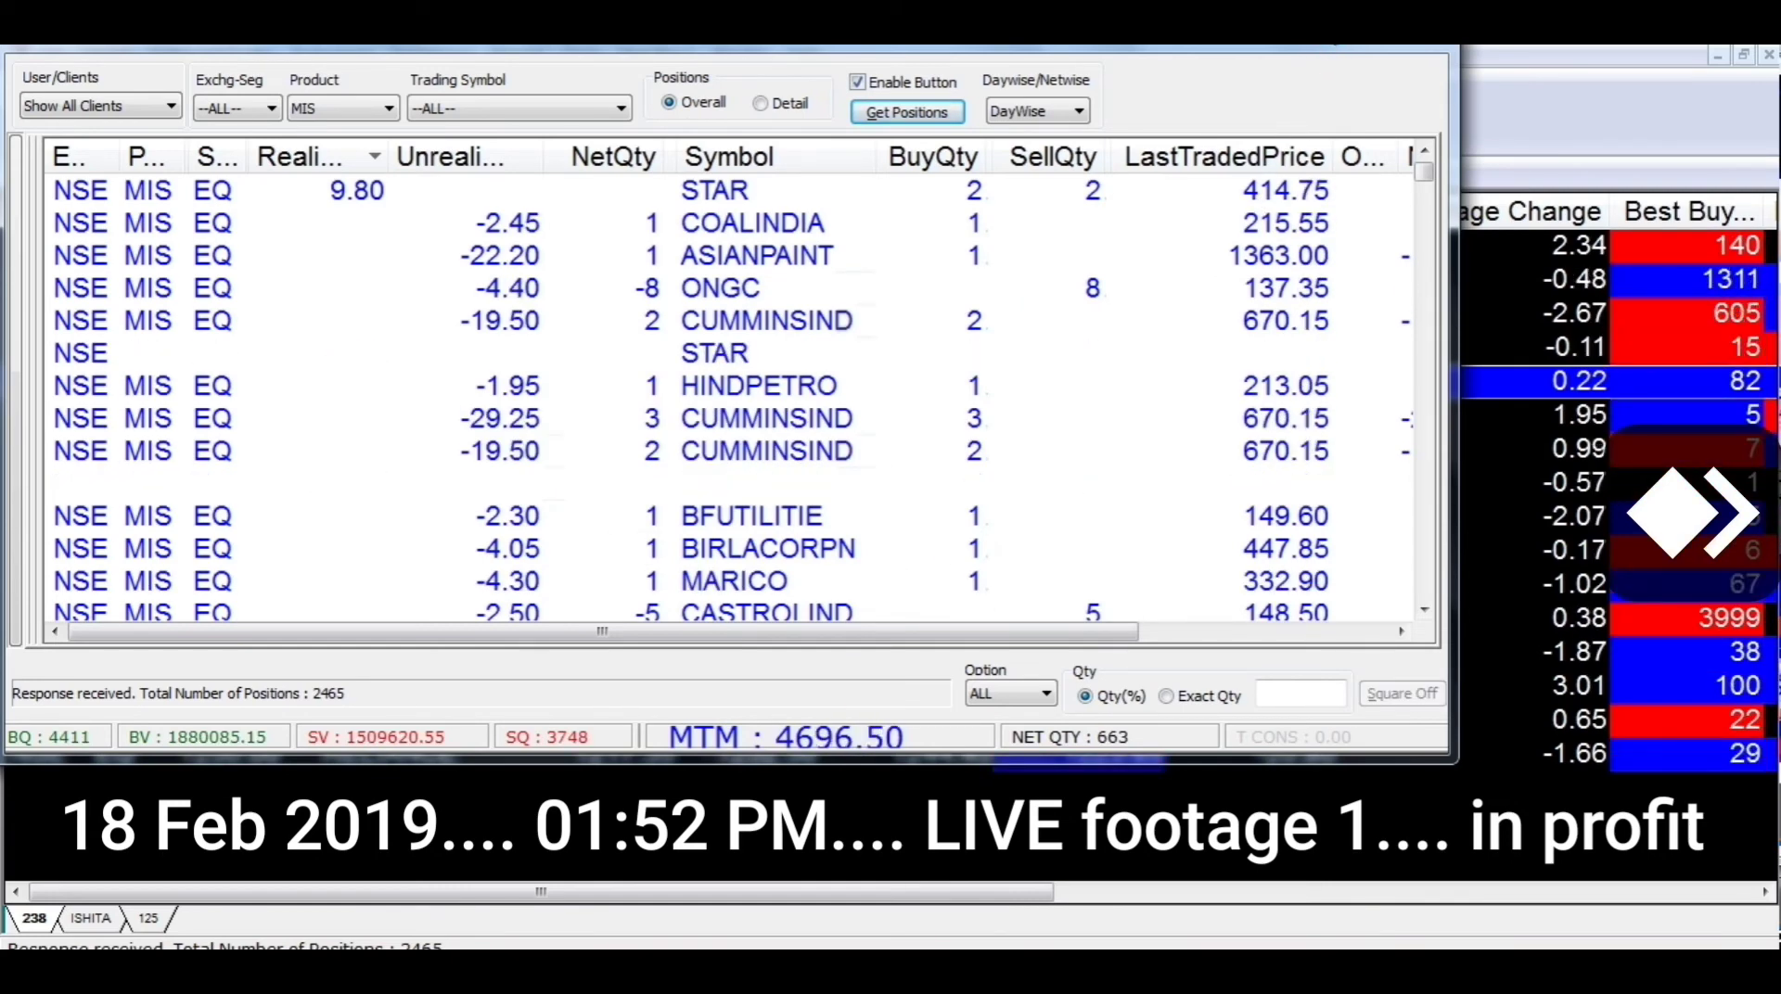
click(1382, 48)
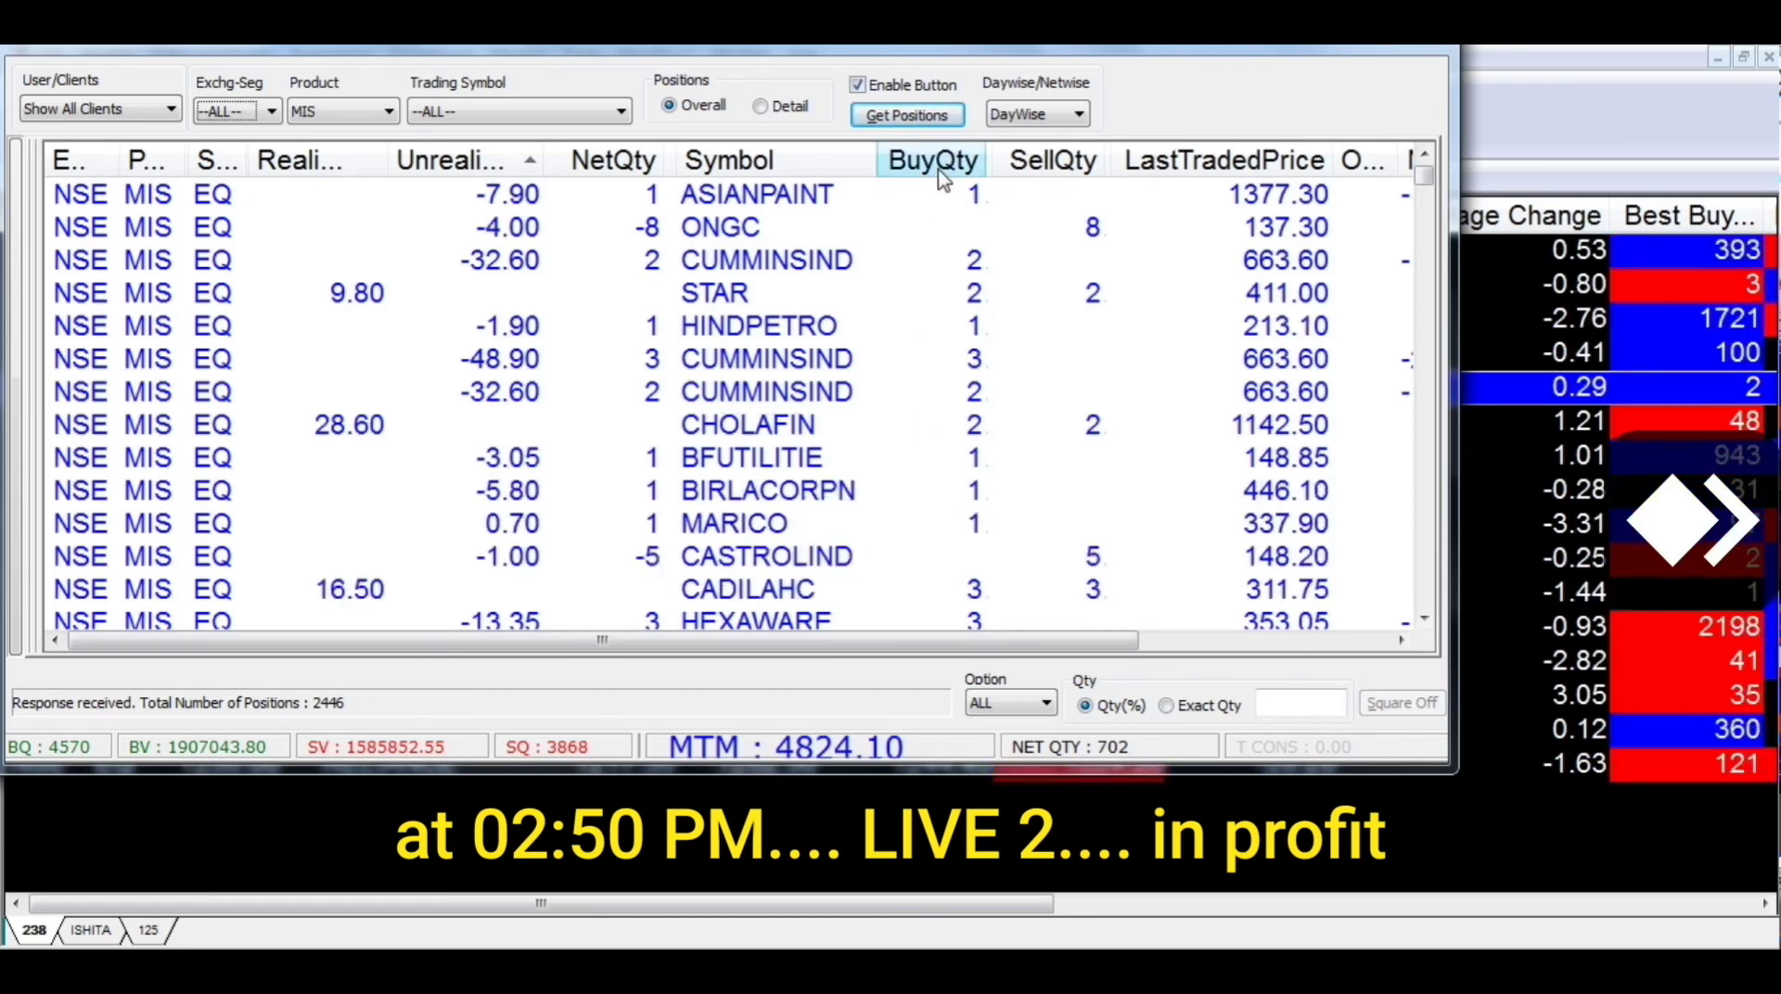
Step: Click Get Positions in the restored Net Positions window for a fresh update
click(931, 117)
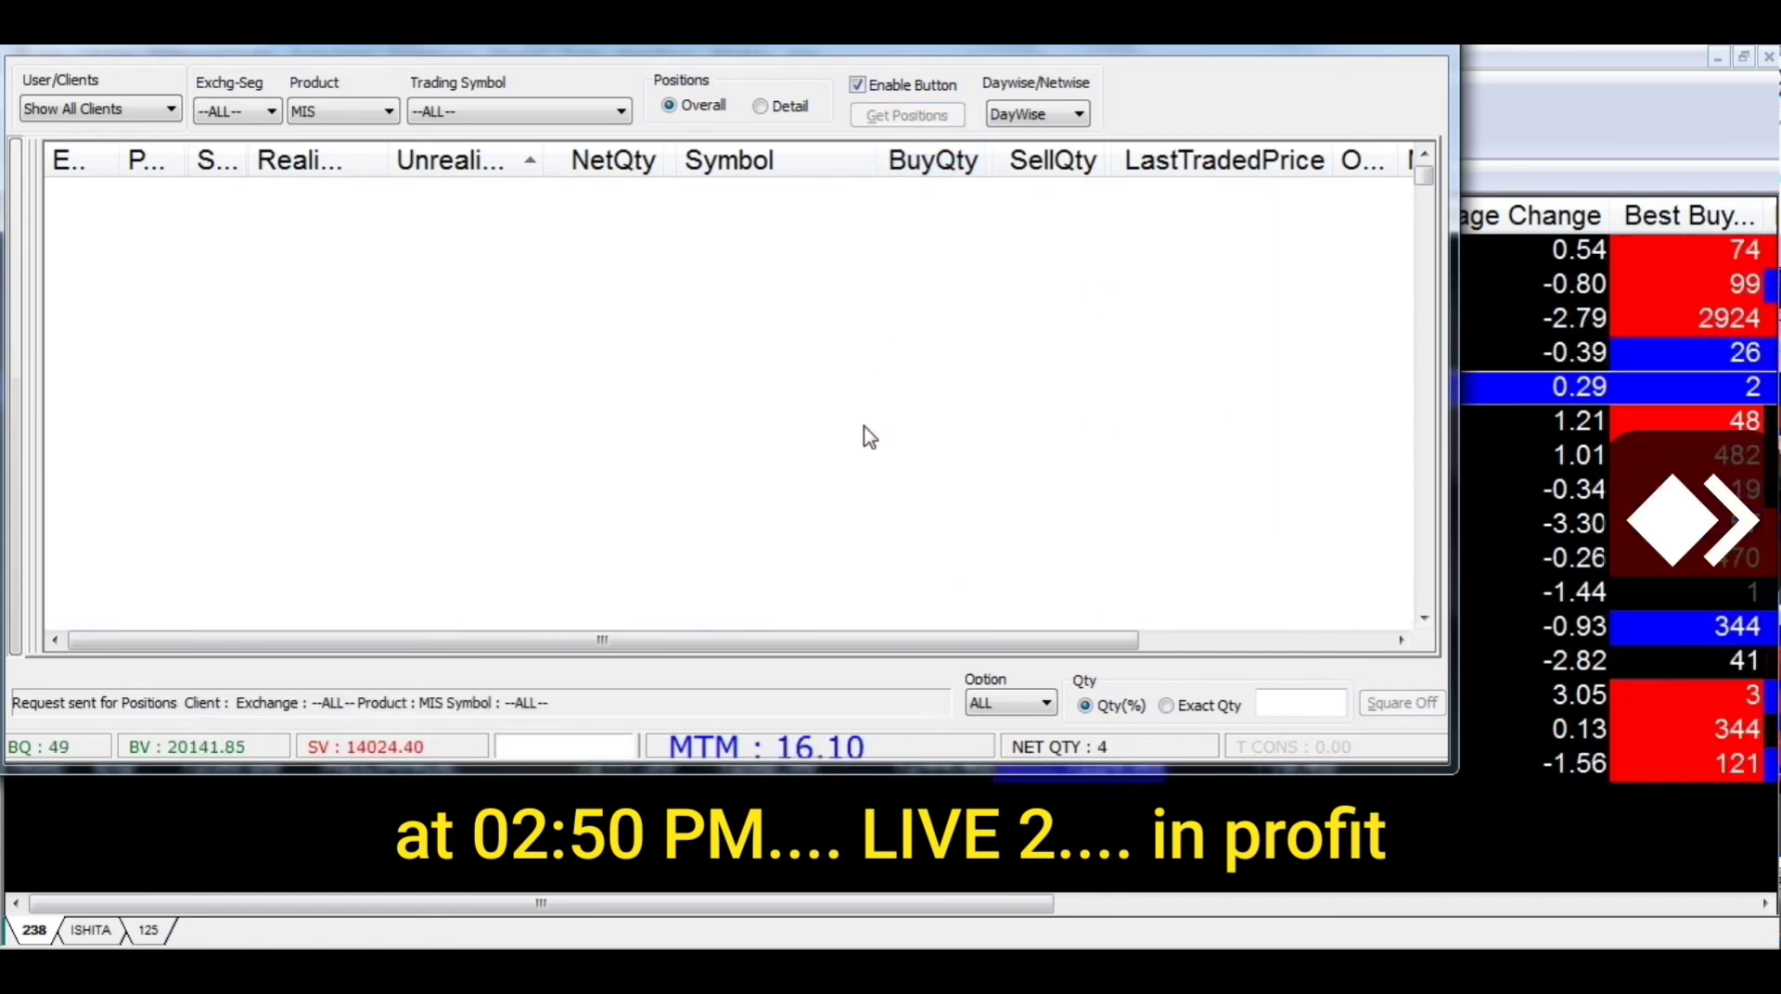